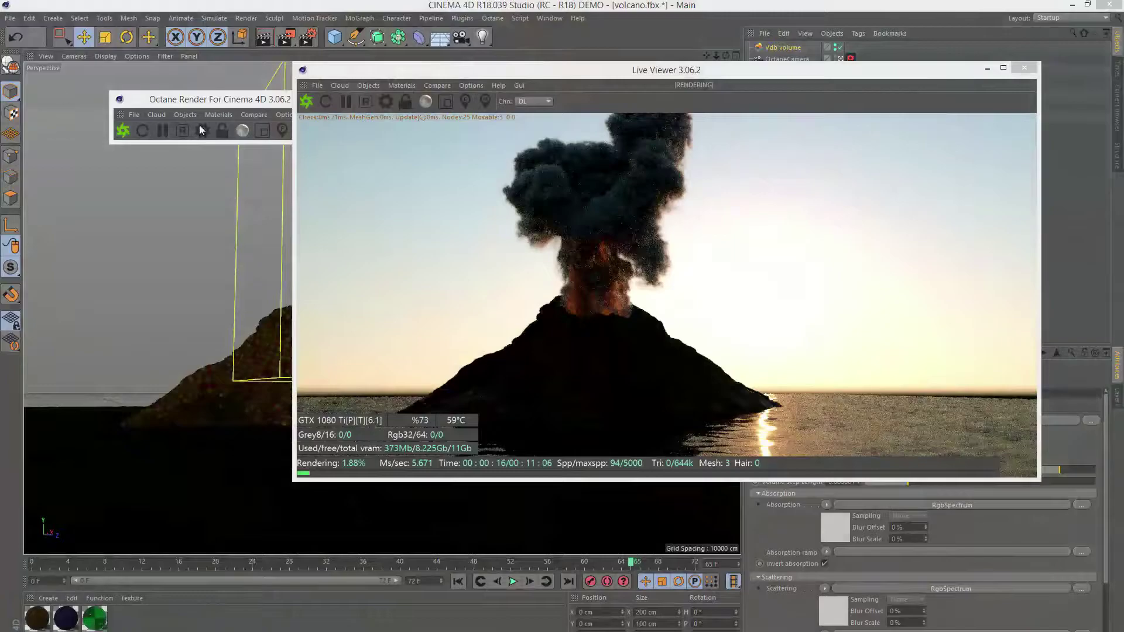
Orbit and dolly the Perspective view around the volcano and Vdb volume, repositioning the live render window.
left_click_drag(729, 69, 631, 87)
left_click(322, 272)
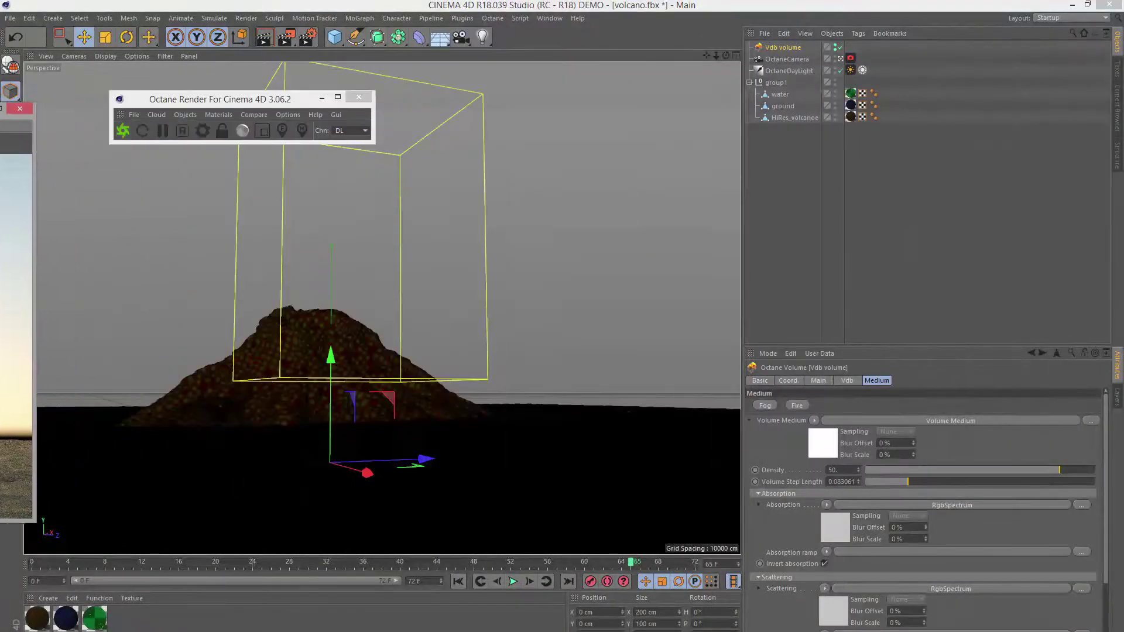
left_click_drag(585, 319, 519, 344, "alt")
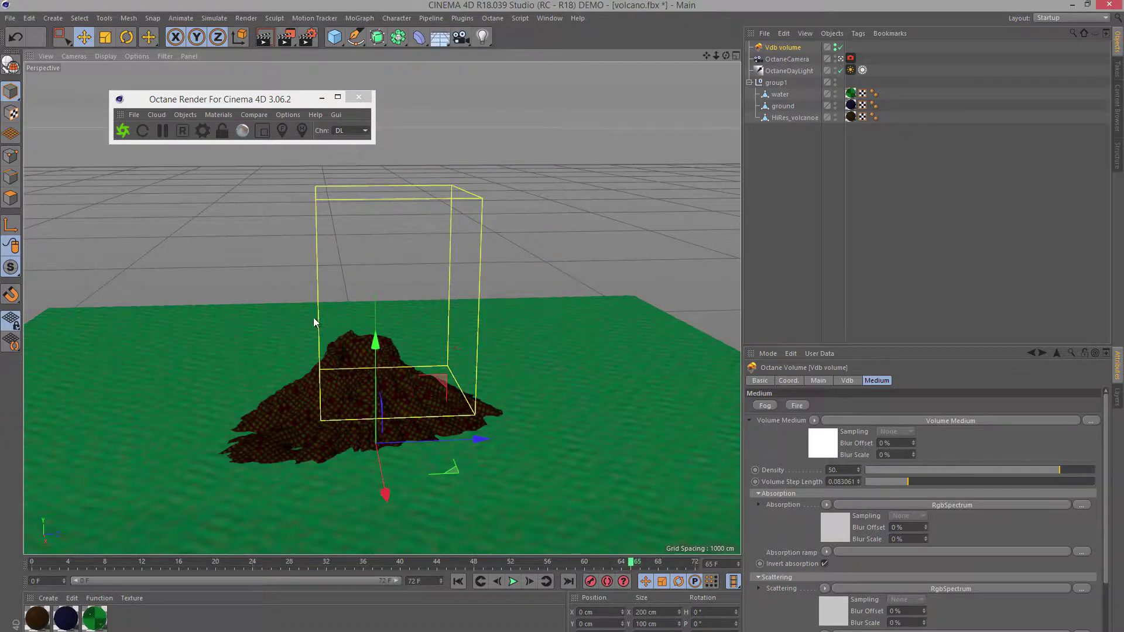
left_click_drag(351, 356, 360, 332, "alt")
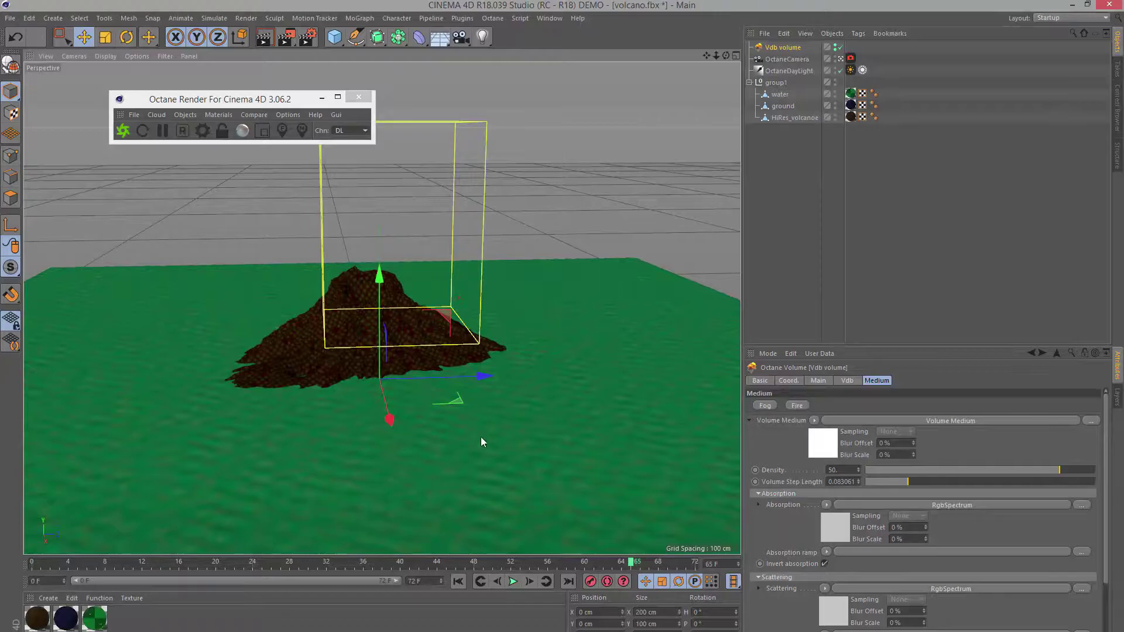
right_click_drag(495, 365, 532, 339, "alt")
mouse_move(510, 315)
left_mouse_down("alt")
mouse_move(535, 293)
mouse_move(502, 296)
left_mouse_up("alt")
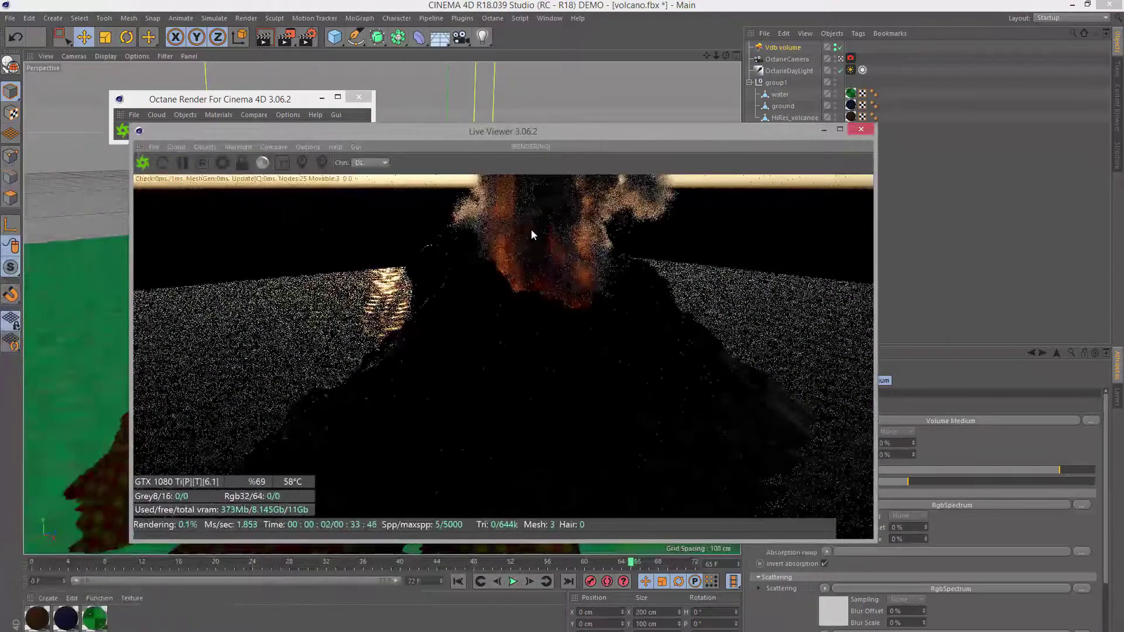
left_click_drag(592, 134, 862, 164)
left_click_drag(237, 350, 310, 350, "alt")
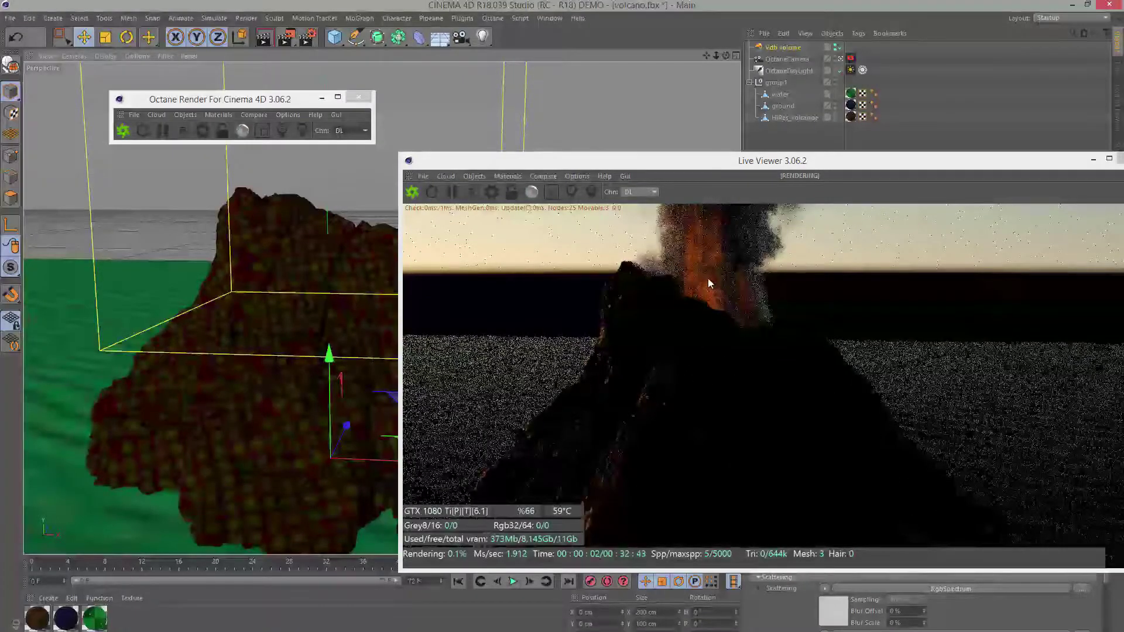
right_click_drag(301, 351, 184, 425, "alt")
left_click_drag(183, 425, 221, 402, "alt")
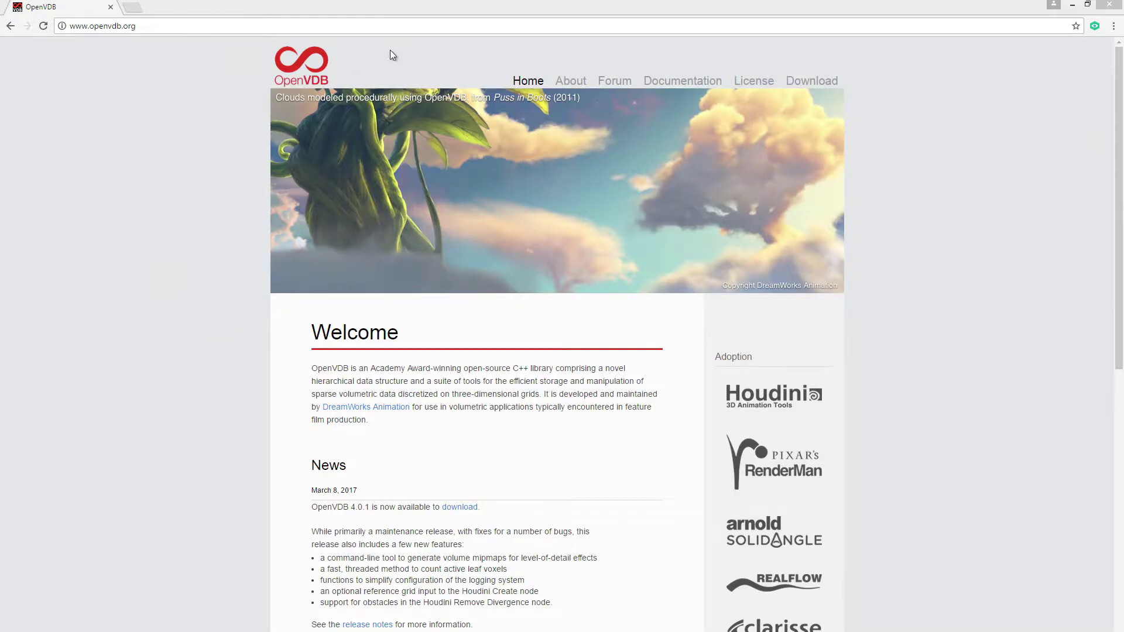
Go to openvdb.org's Download page and look through sample models such as explosion.vdb and smoke1.vdb.
left_click(806, 84)
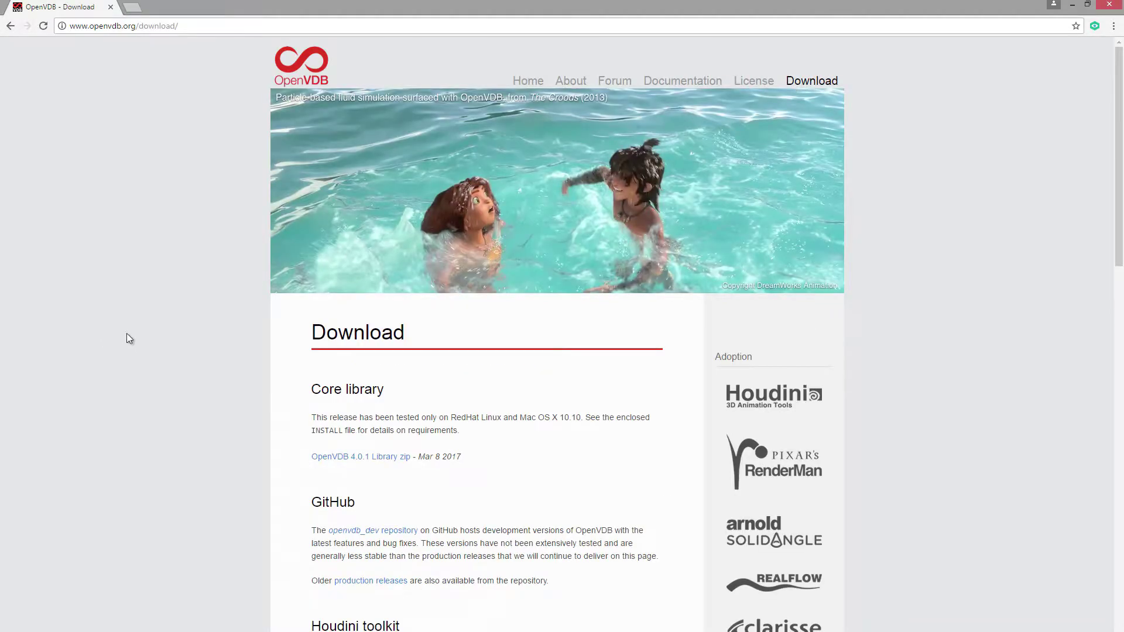
scroll(127, 338, "down", 20)
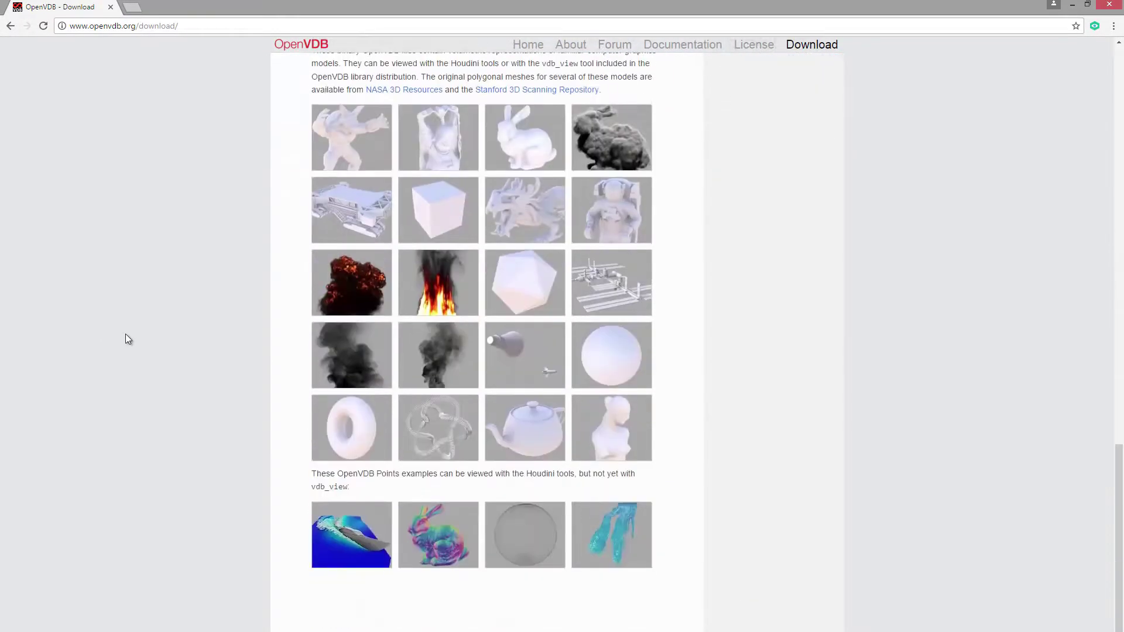
mouse_move(414, 230)
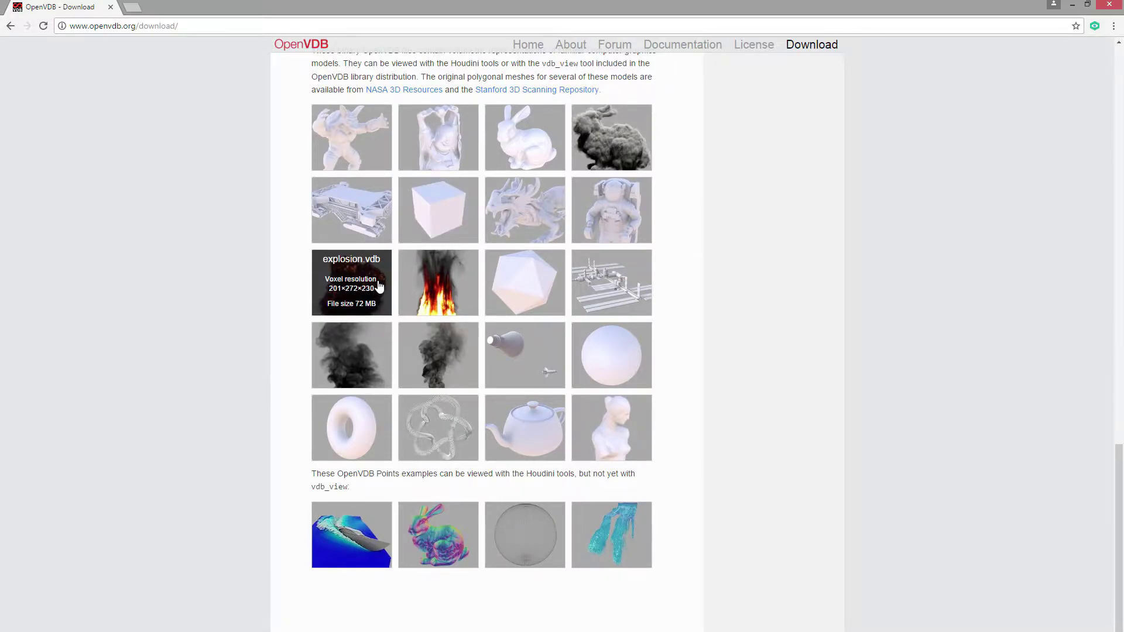
mouse_move(420, 285)
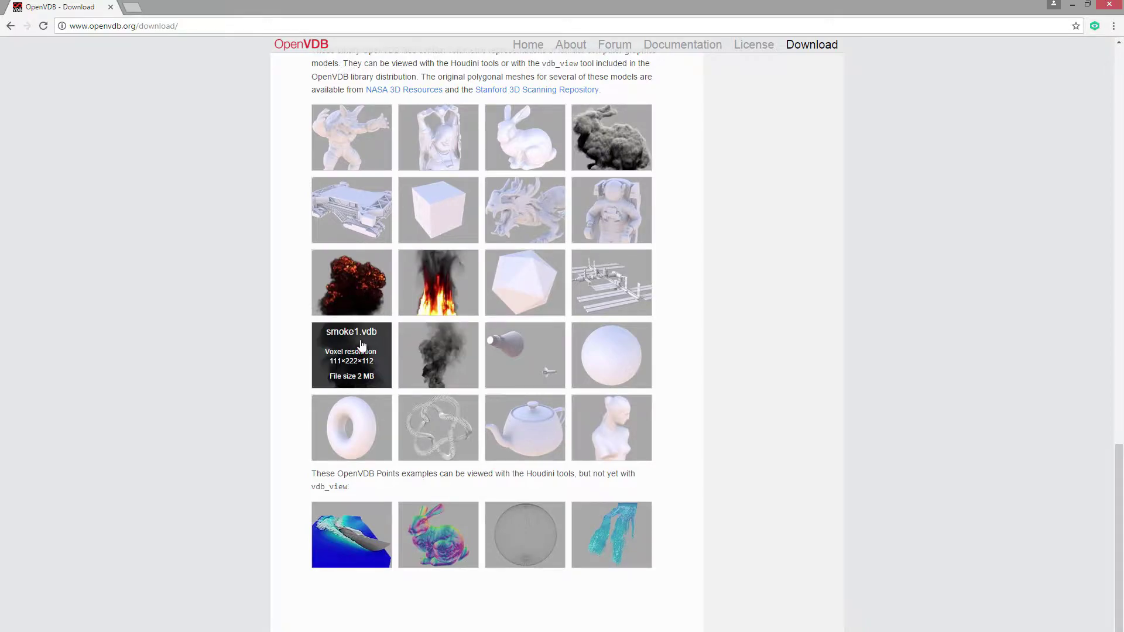
mouse_move(405, 344)
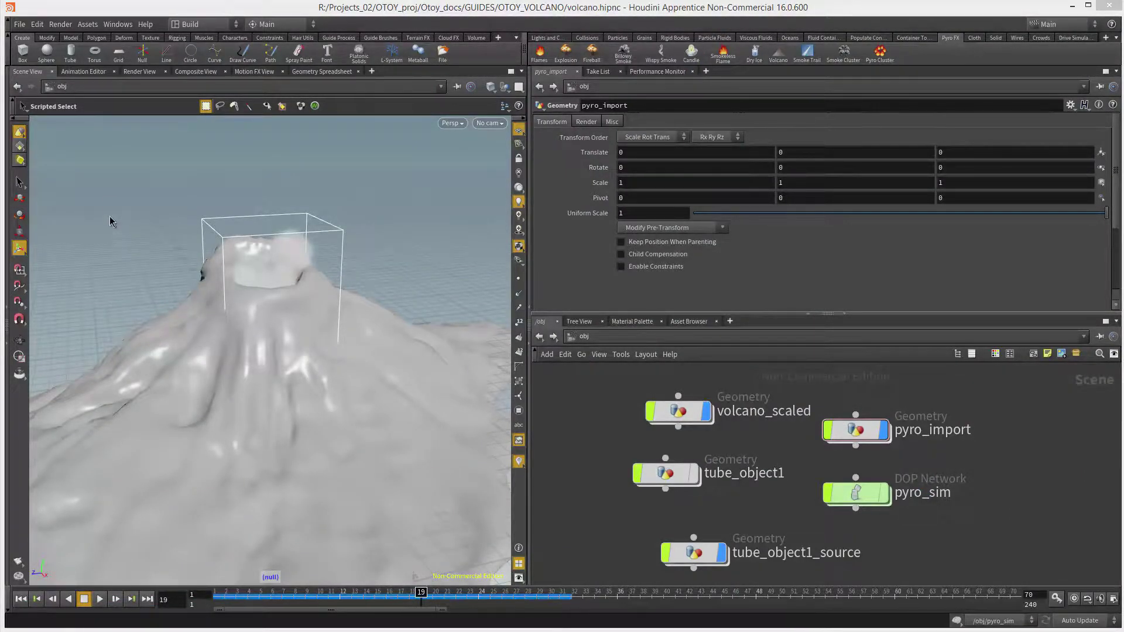
Open the File import options and dismiss them without importing anything.
left_click(21, 24)
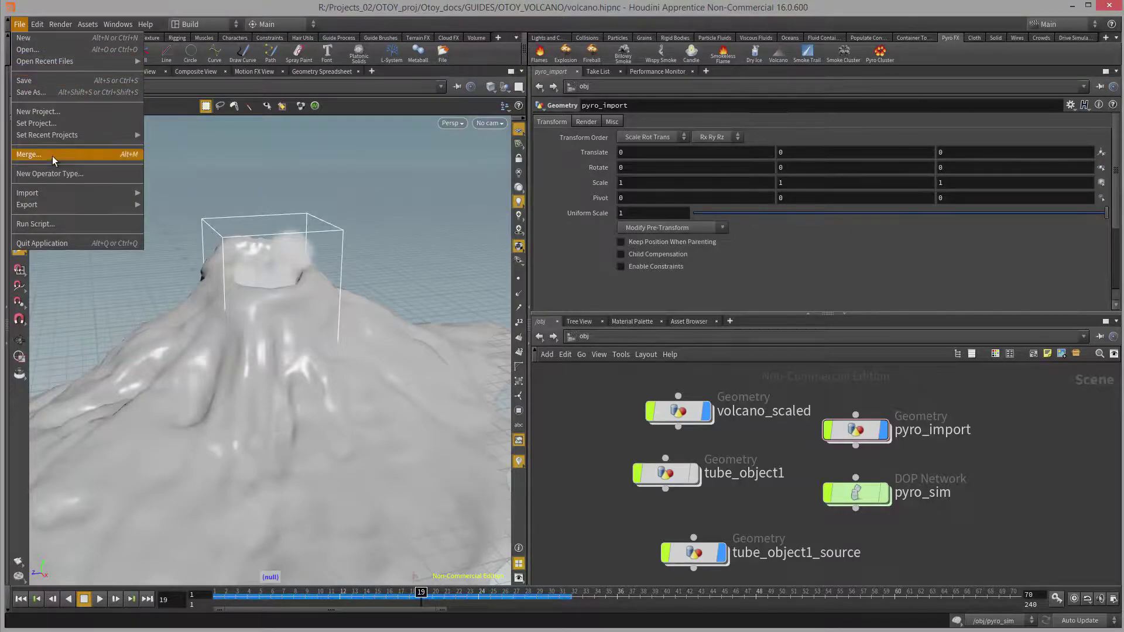
mouse_move(49, 195)
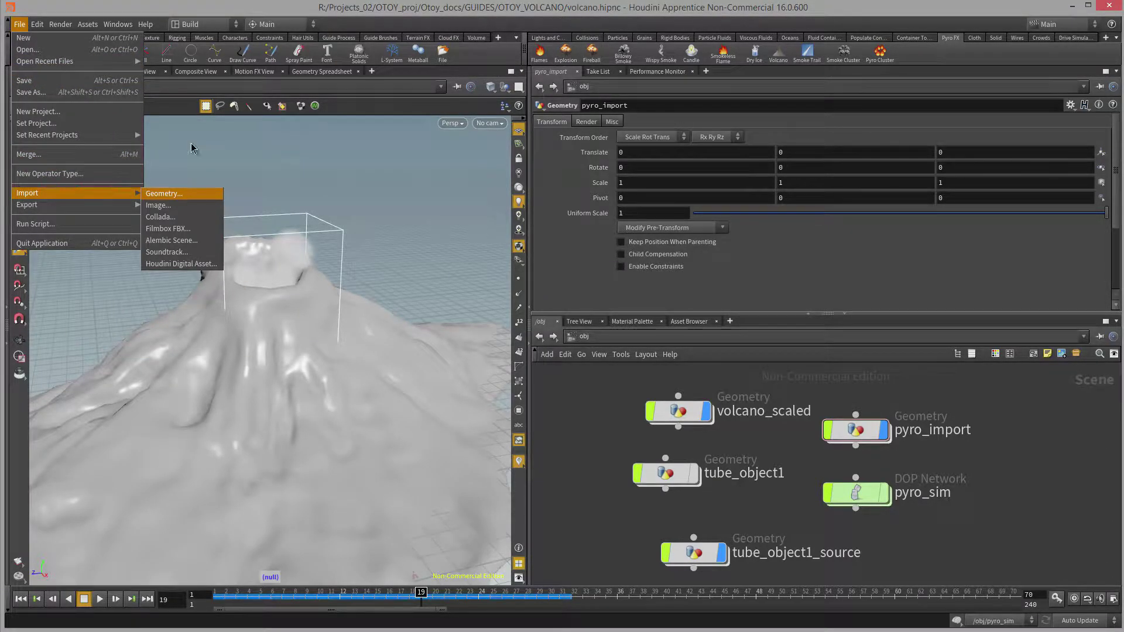
left_click(299, 303)
Tumble the view down into the crater and emitter box, then select tube_object1.
key("Escape")
mouse_move(307, 290)
left_mouse_down()
mouse_move(274, 283)
mouse_move(317, 266)
mouse_move(271, 253)
mouse_move(324, 291)
left_mouse_up()
key("s")
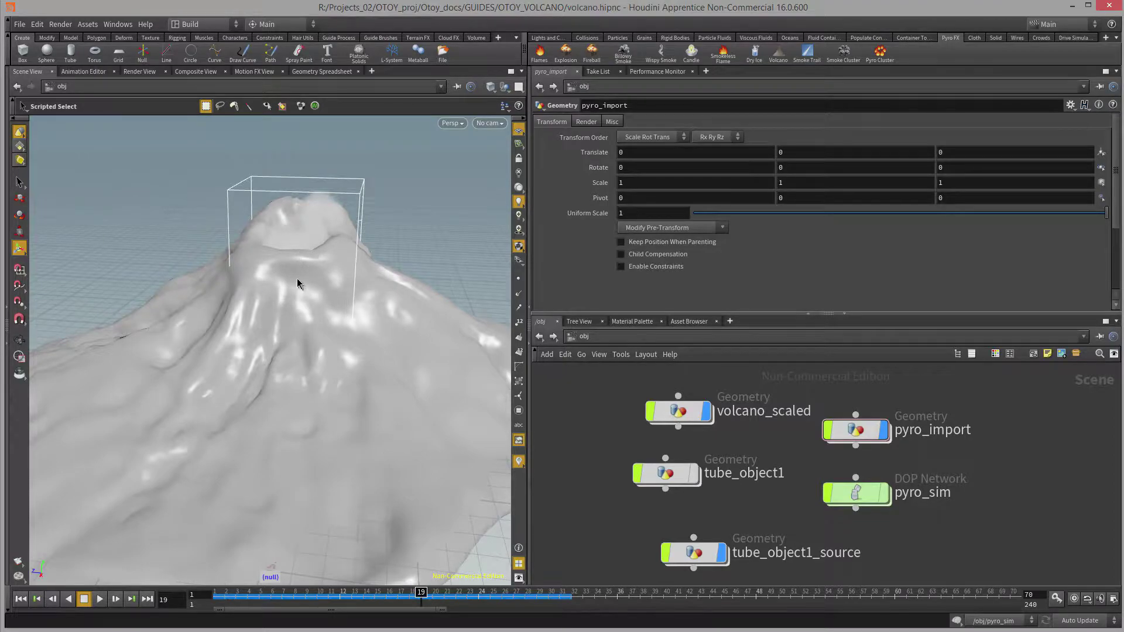
key("Escape")
left_click_drag(297, 275, 258, 372)
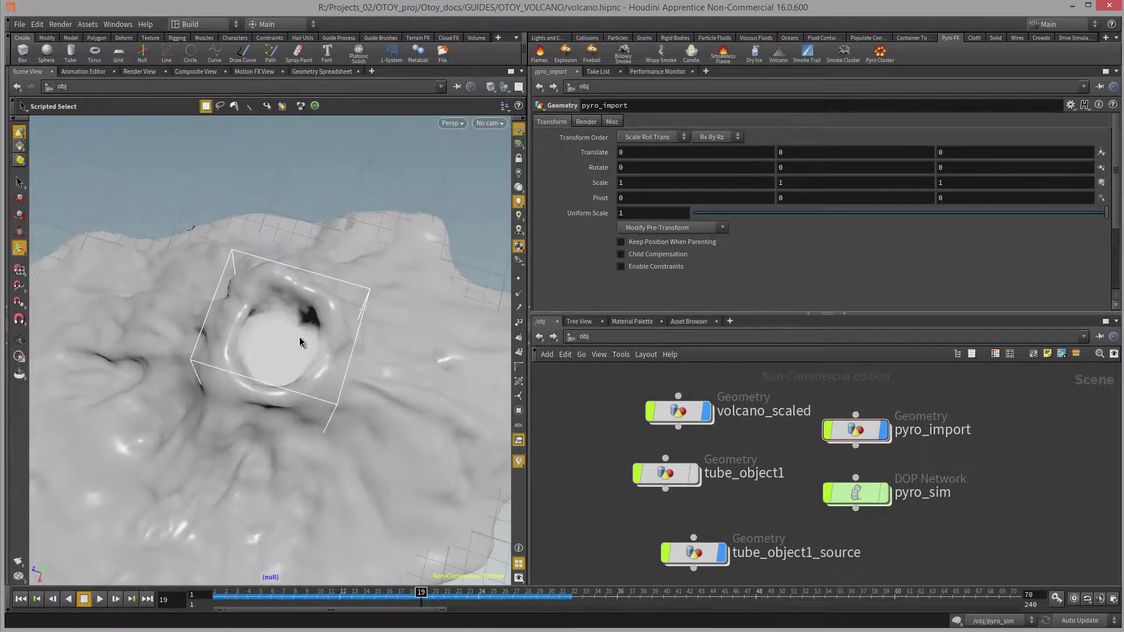
mouse_move(296, 331)
left_mouse_down()
mouse_move(305, 351)
mouse_move(304, 304)
mouse_move(416, 349)
mouse_move(286, 334)
left_mouse_up()
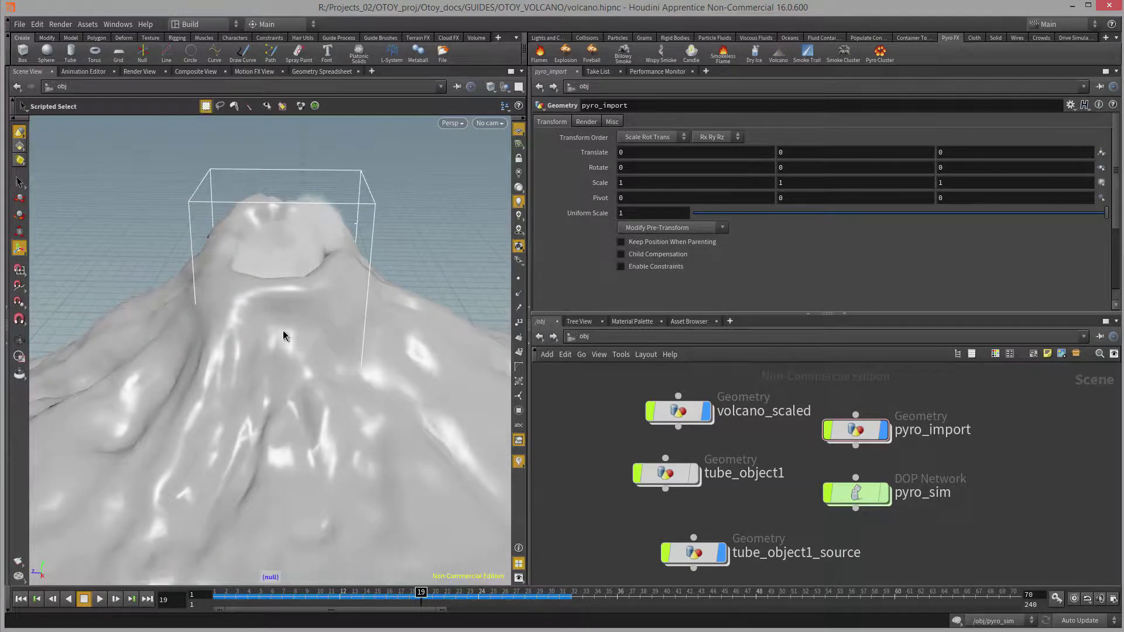
left_click(668, 471)
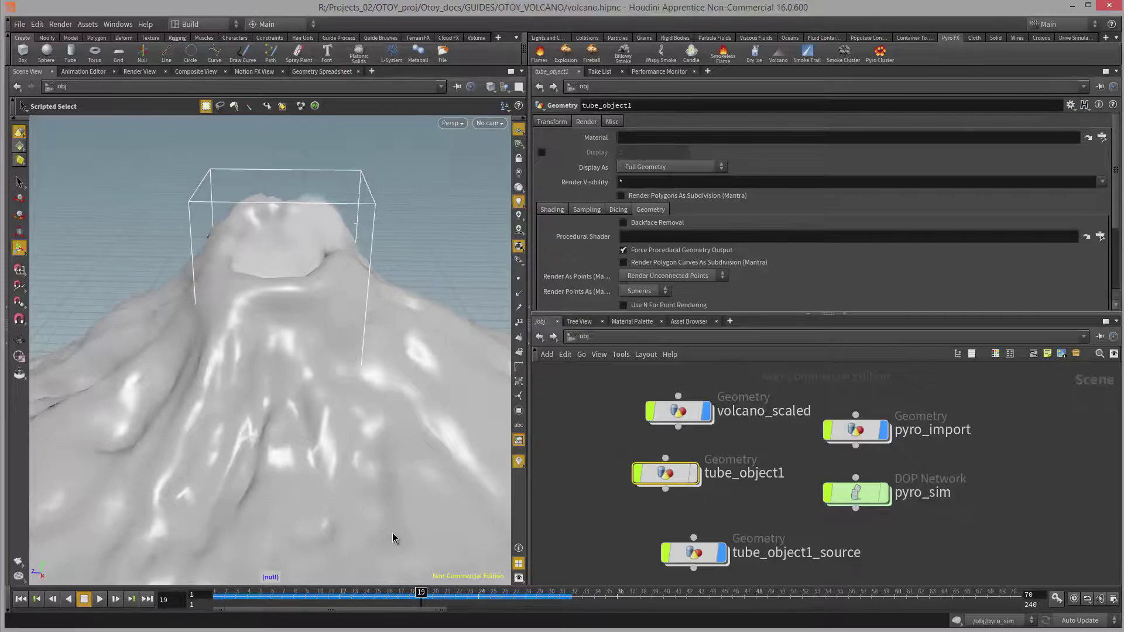
Scrub the smoke simulation to frame 27 and dive into the pyro_import network.
mouse_move(421, 592)
left_mouse_down()
mouse_move(365, 592)
mouse_move(527, 592)
mouse_move(456, 594)
mouse_move(514, 593)
left_mouse_up()
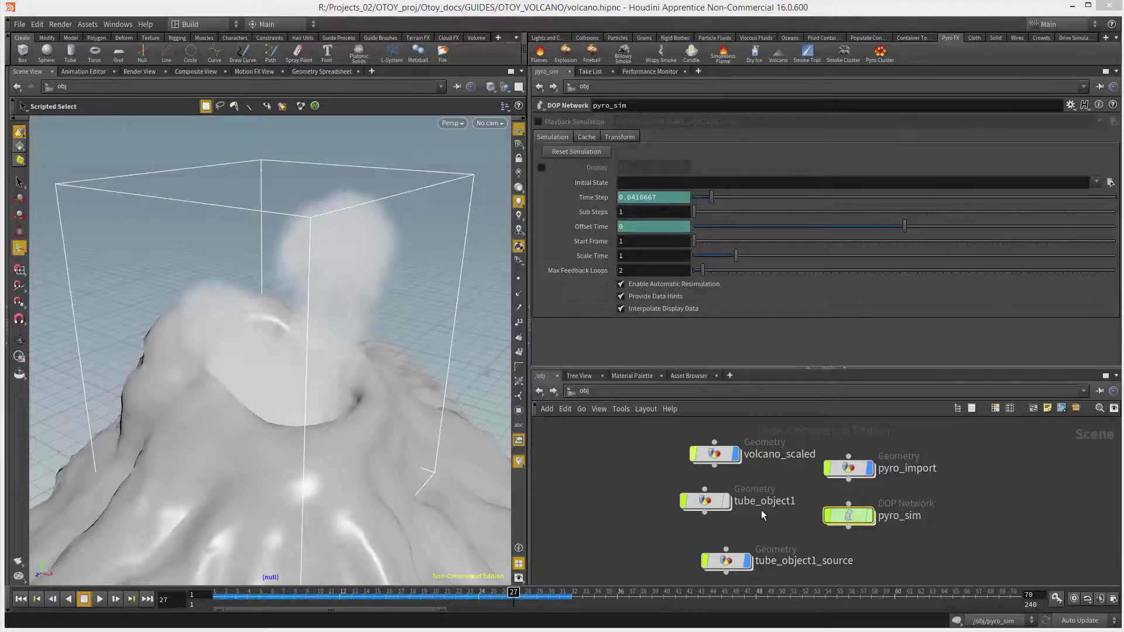
double_click(849, 469)
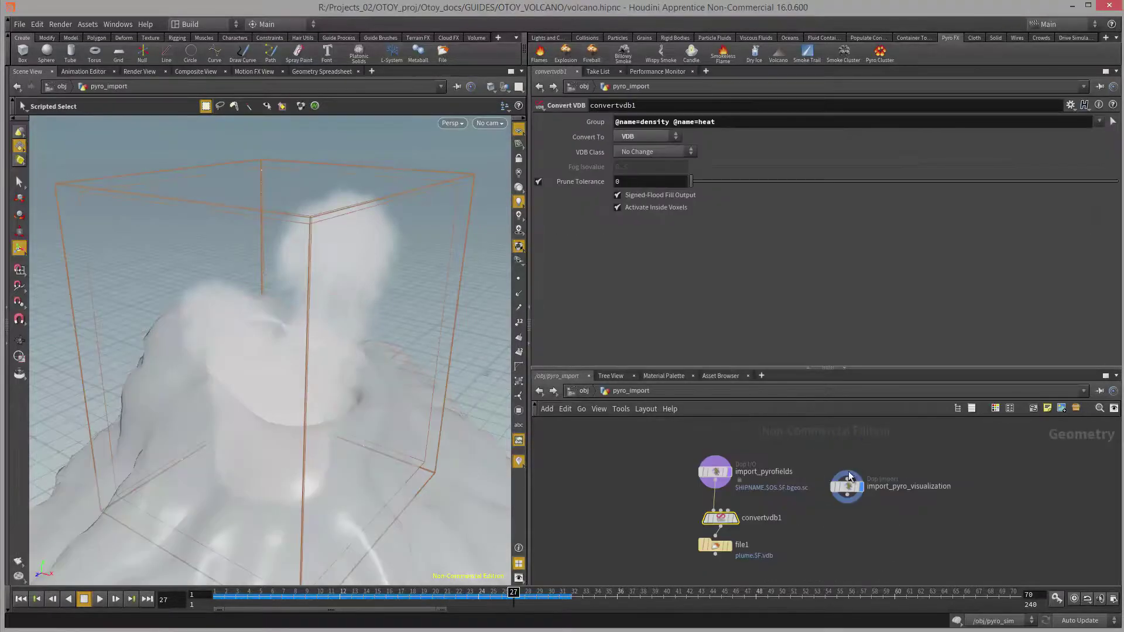
scroll(799, 487, "up", 5)
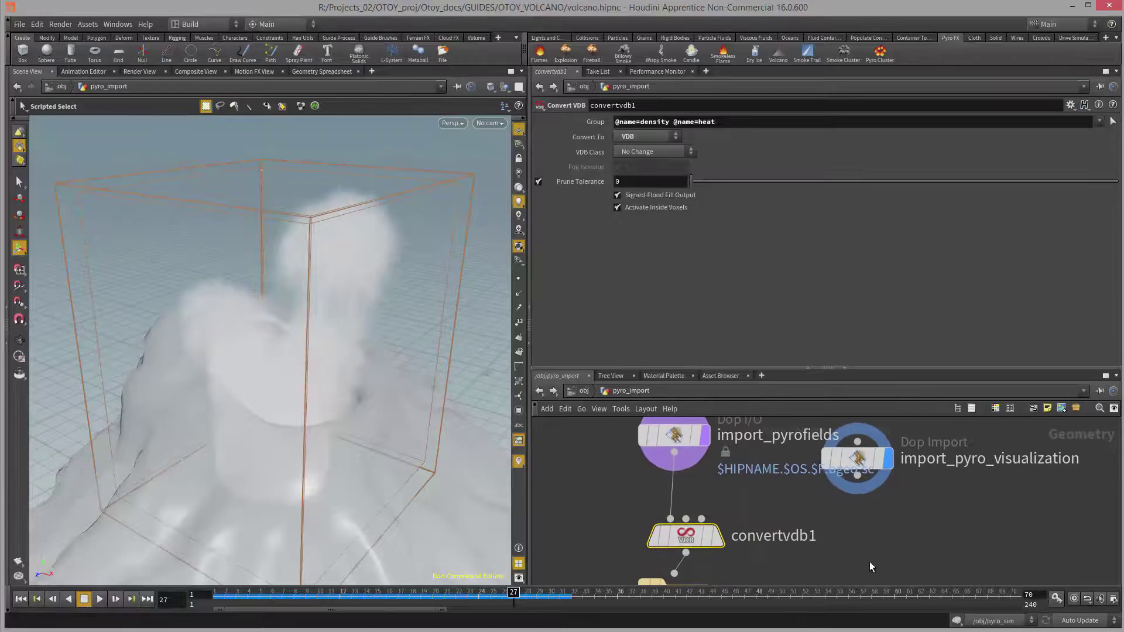
middle_click_drag(818, 565, 813, 592)
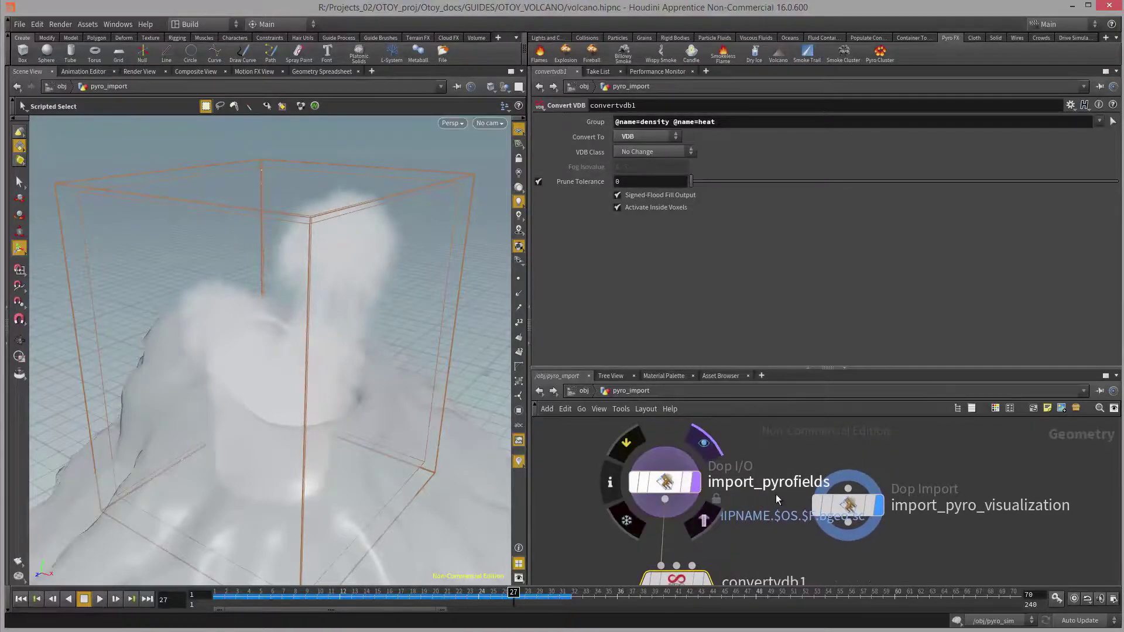
Enlarge the network pane and spread out import_pyro_visualization, import_pyrofields and convertvdb1.
left_click_drag(848, 507, 1016, 510)
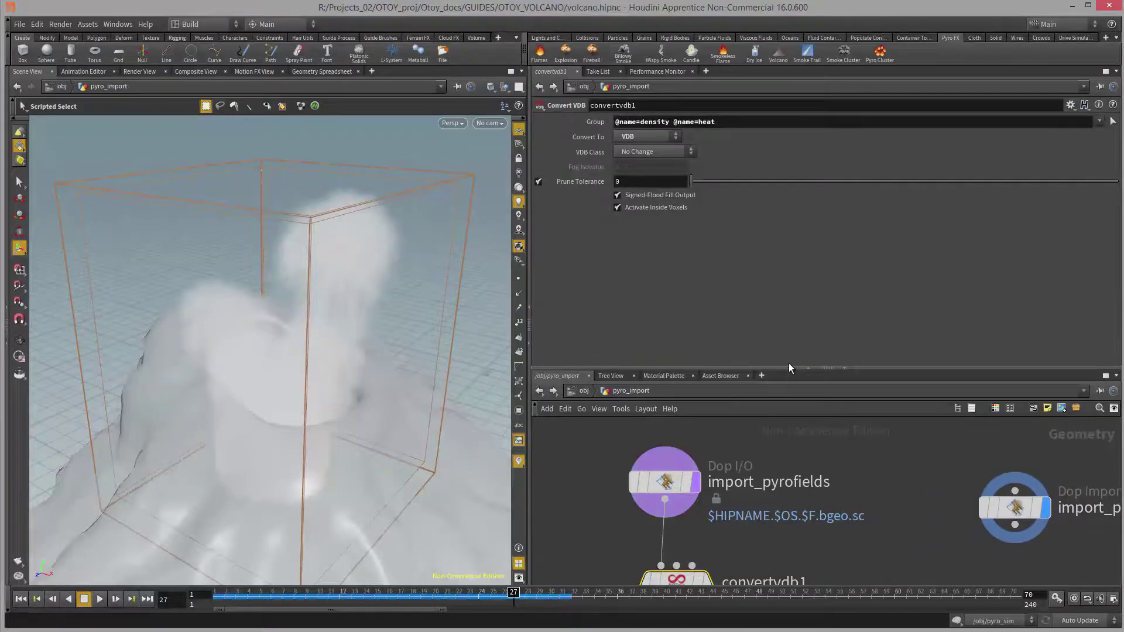
left_click_drag(789, 367, 788, 246)
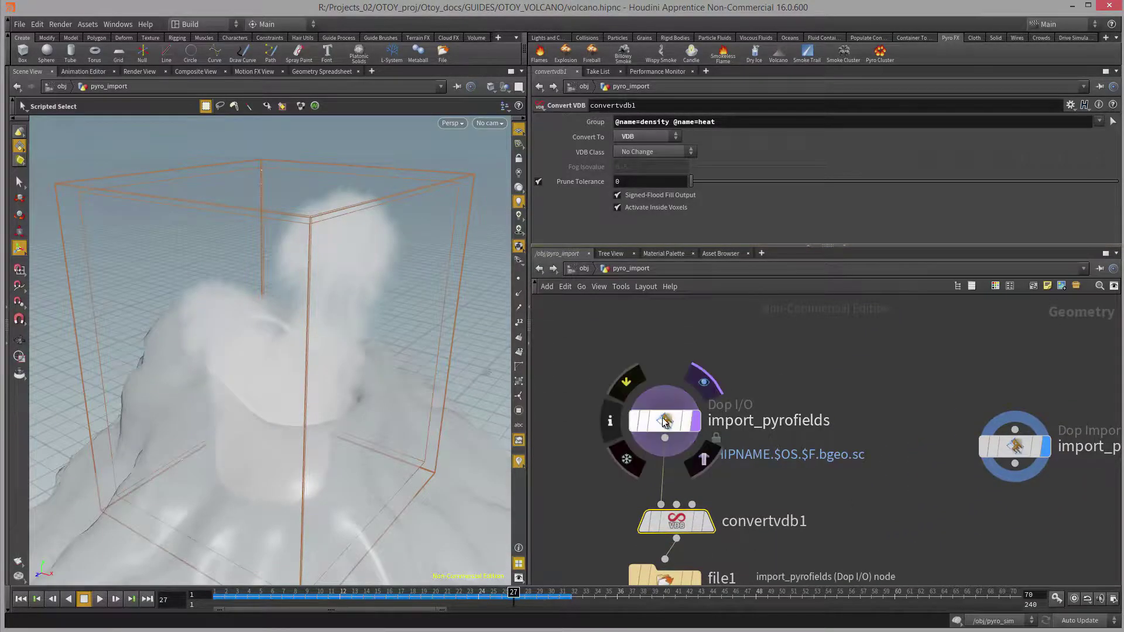
left_click_drag(670, 423, 683, 348)
middle_click_drag(708, 458, 720, 497)
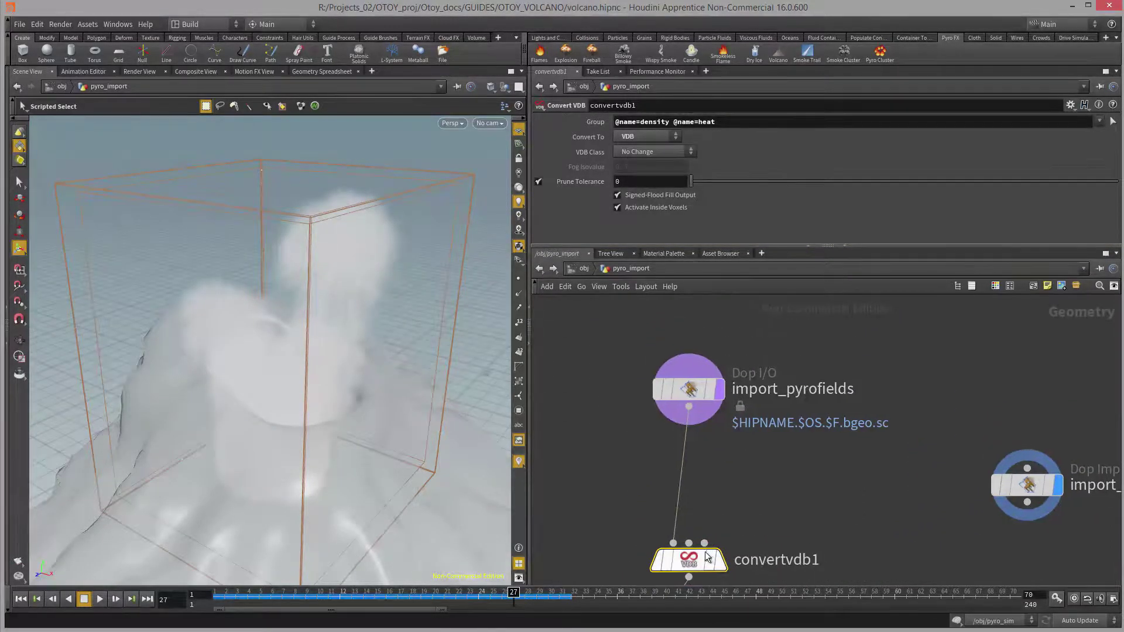
left_click_drag(705, 558, 620, 519)
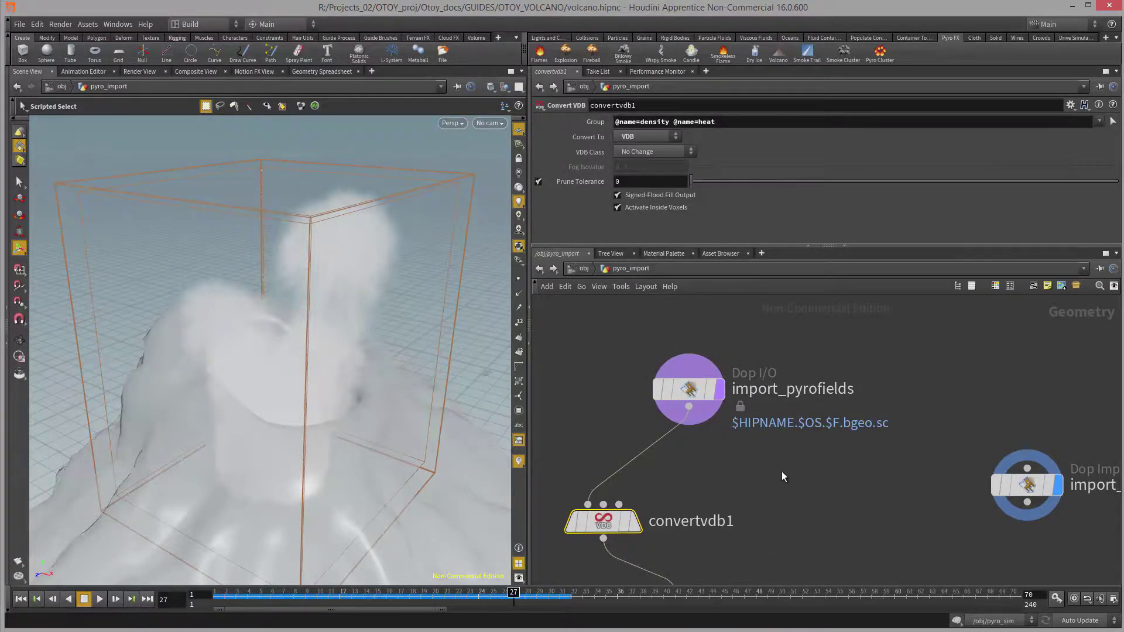
Add a Convert VDB node, convertvdb2, fed by import_pyrofields.
key("Tab")
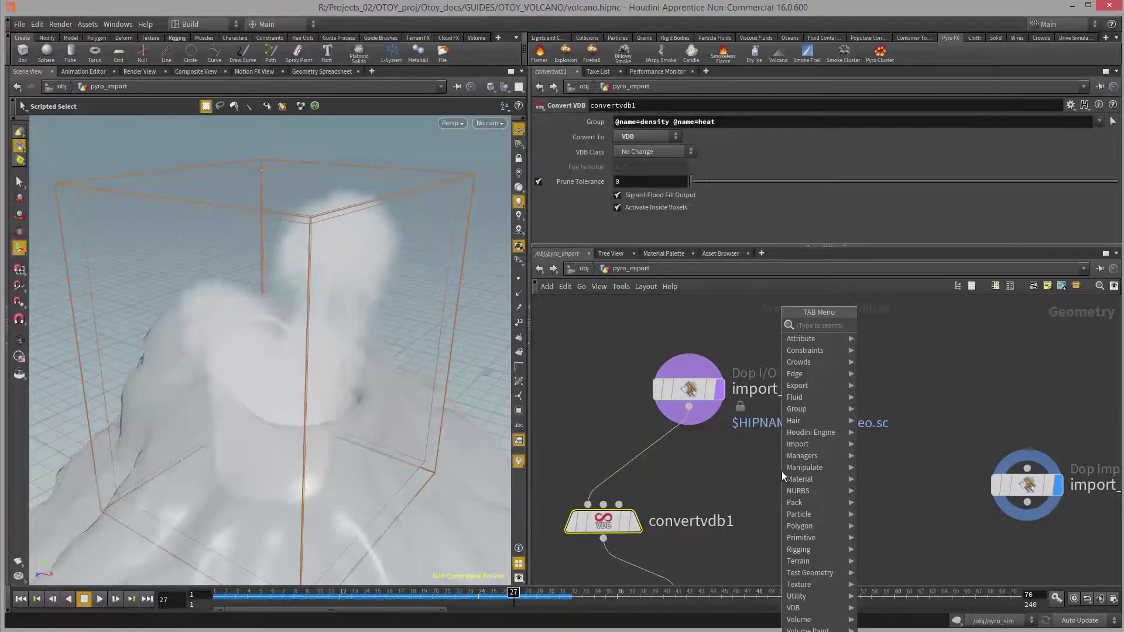
type("convert")
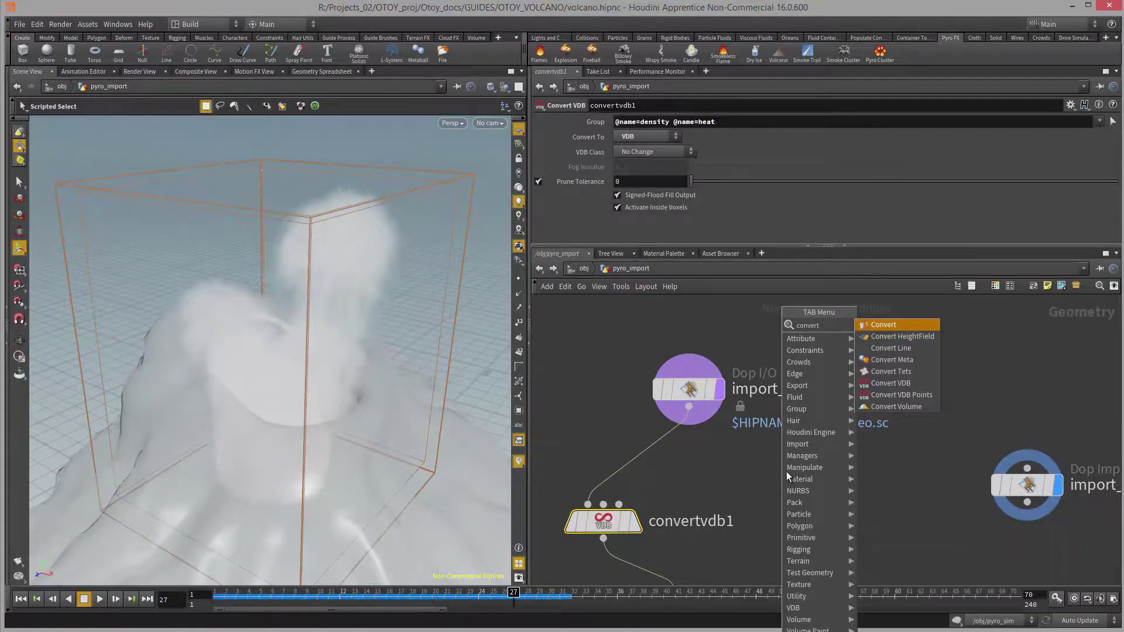
left_click(900, 384)
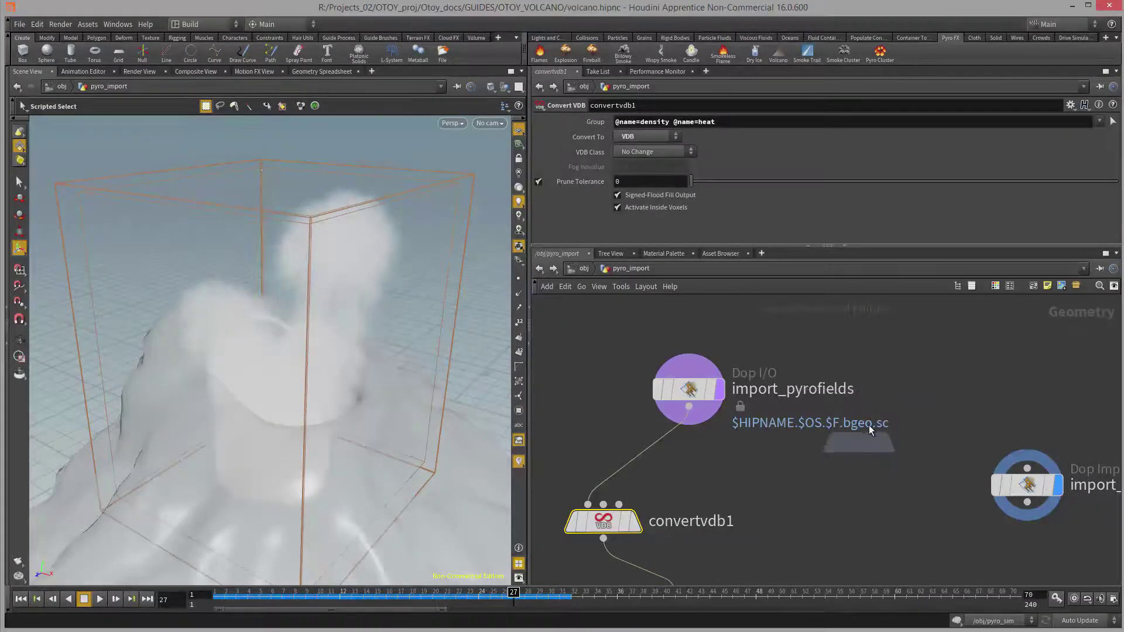
left_click(822, 485)
left_click_drag(825, 489, 809, 508)
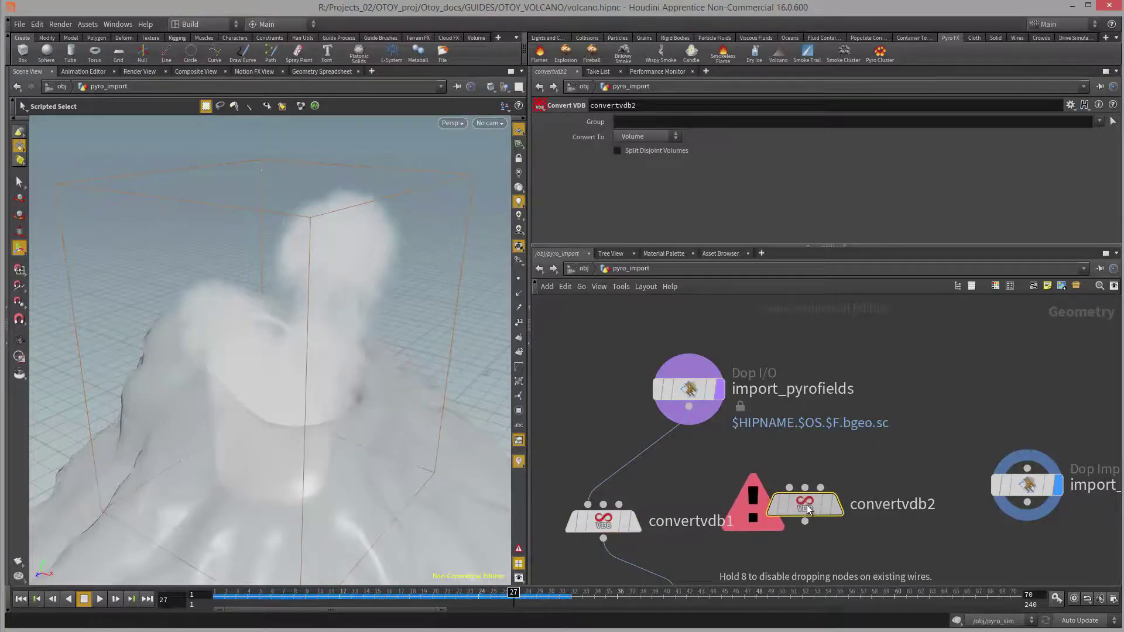
left_click_drag(689, 406, 790, 491)
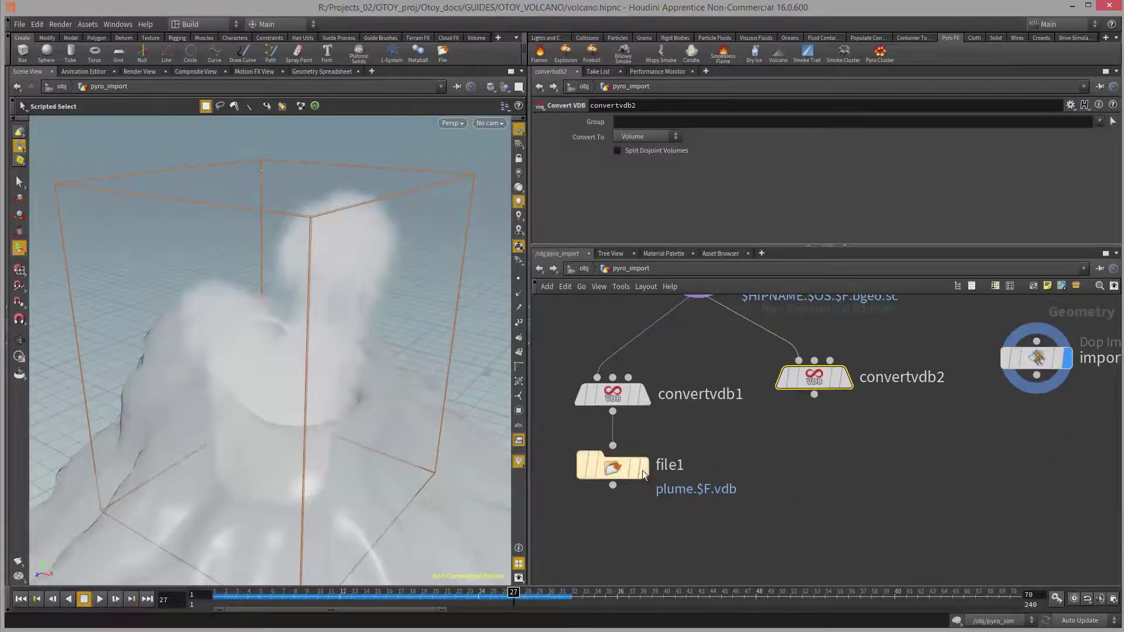
scroll(745, 482, "down", 1)
Add a File node, file2, below convertvdb2 and wire convertvdb2 into it.
key("Tab")
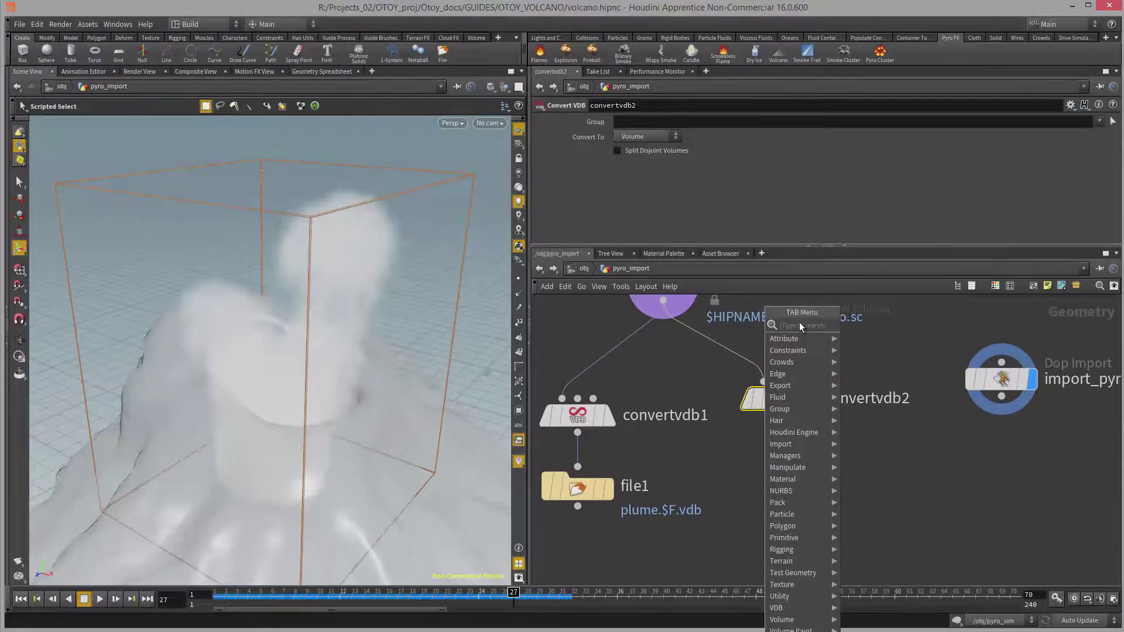
type("file")
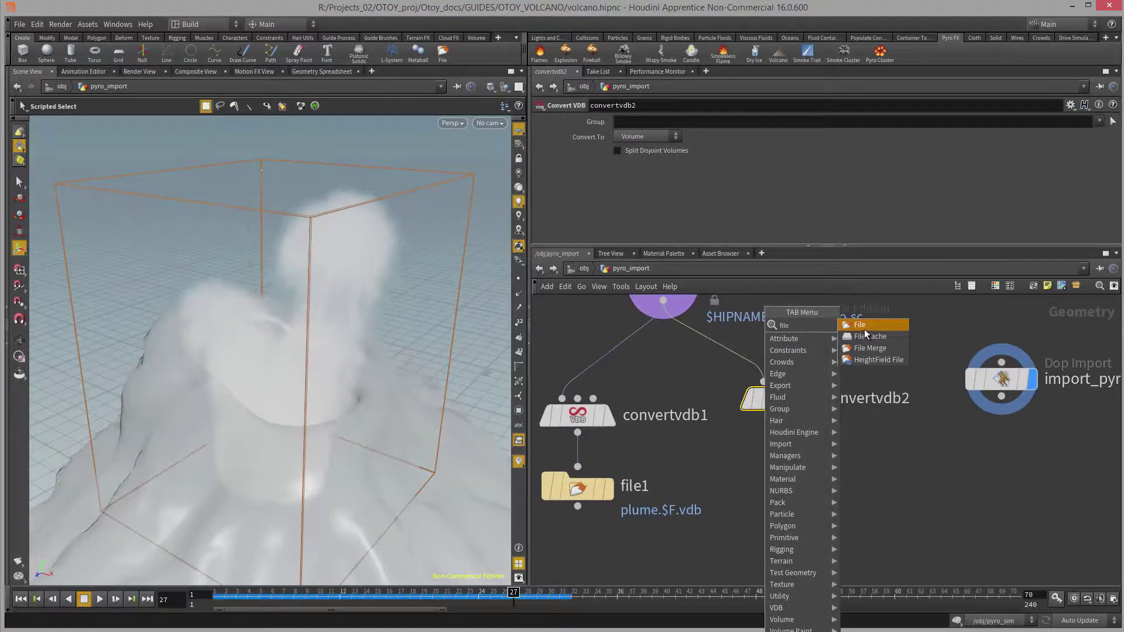
left_click(865, 327)
left_click(799, 479)
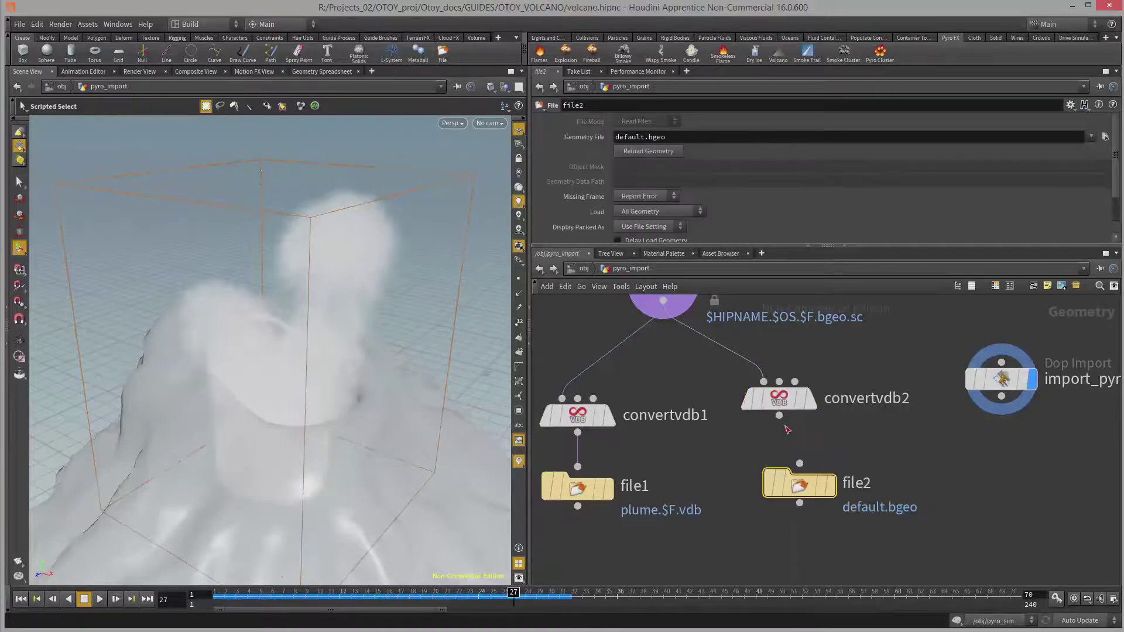
left_click_drag(779, 416, 797, 477)
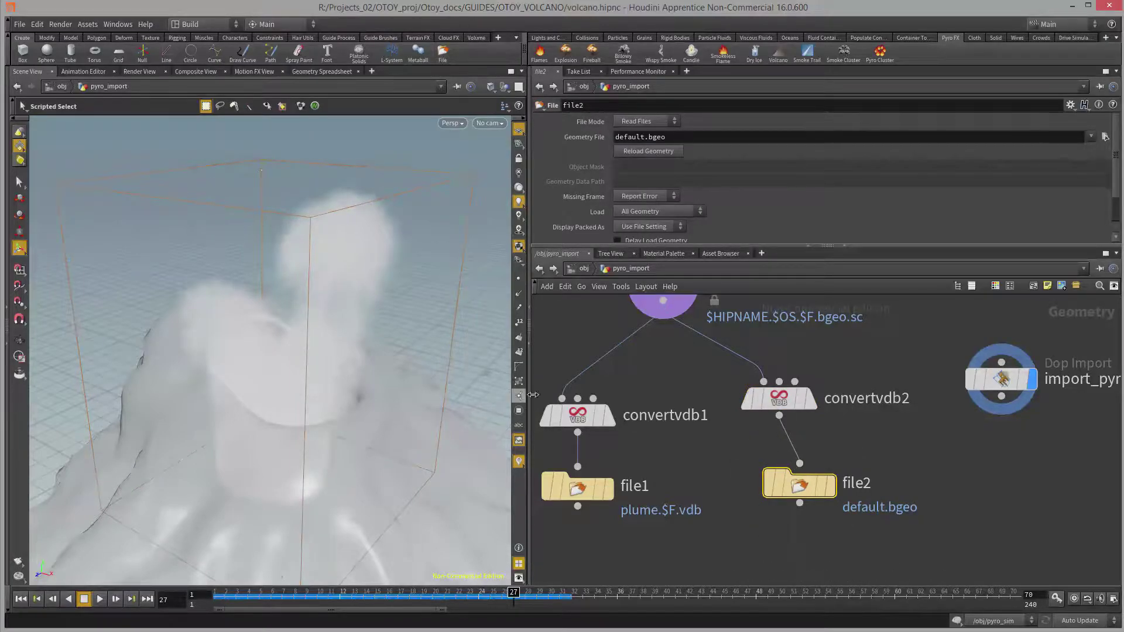
mouse_move(807, 490)
Set convertvdb2's Convert To option to VDB.
middle_click_drag(666, 470, 657, 543)
left_click(772, 473)
scroll(771, 473, "up", 3)
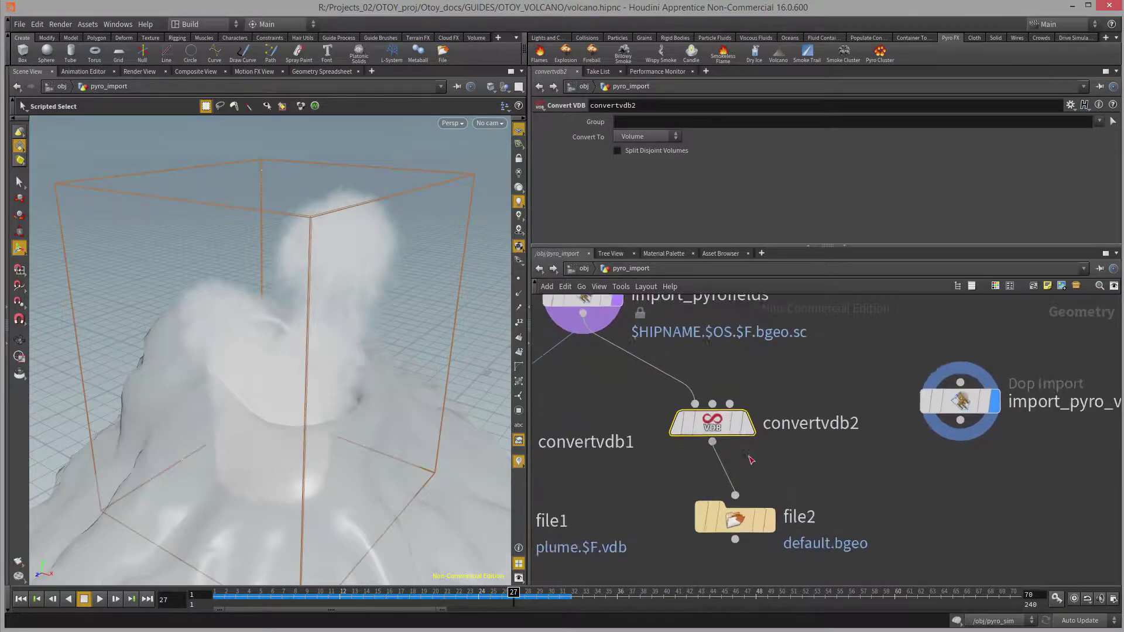
left_click(648, 133)
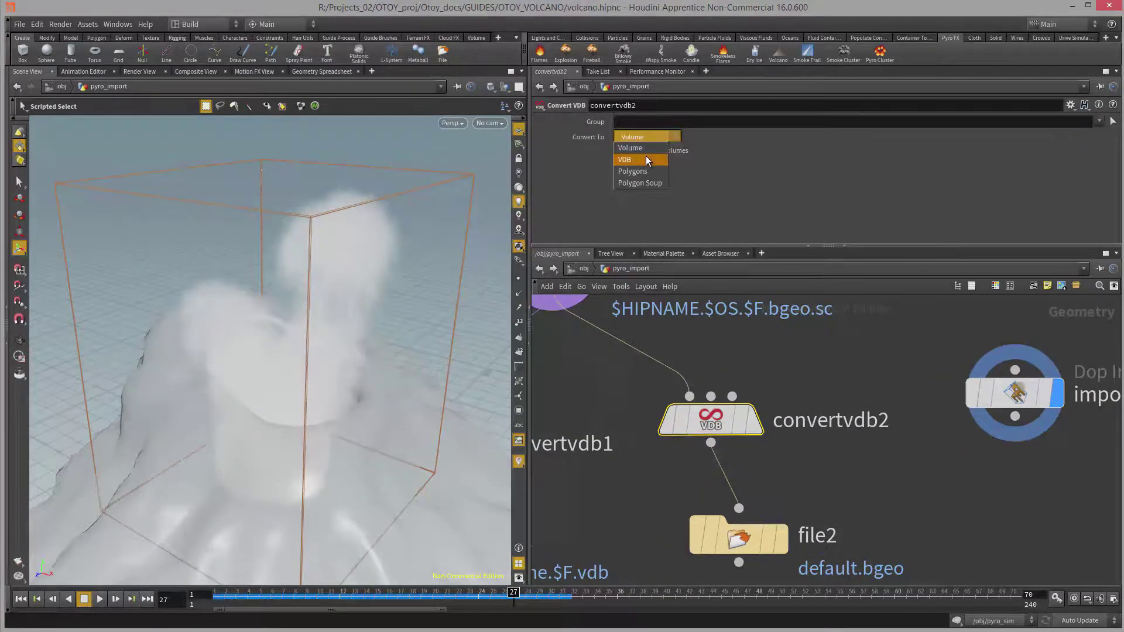
left_click(645, 156)
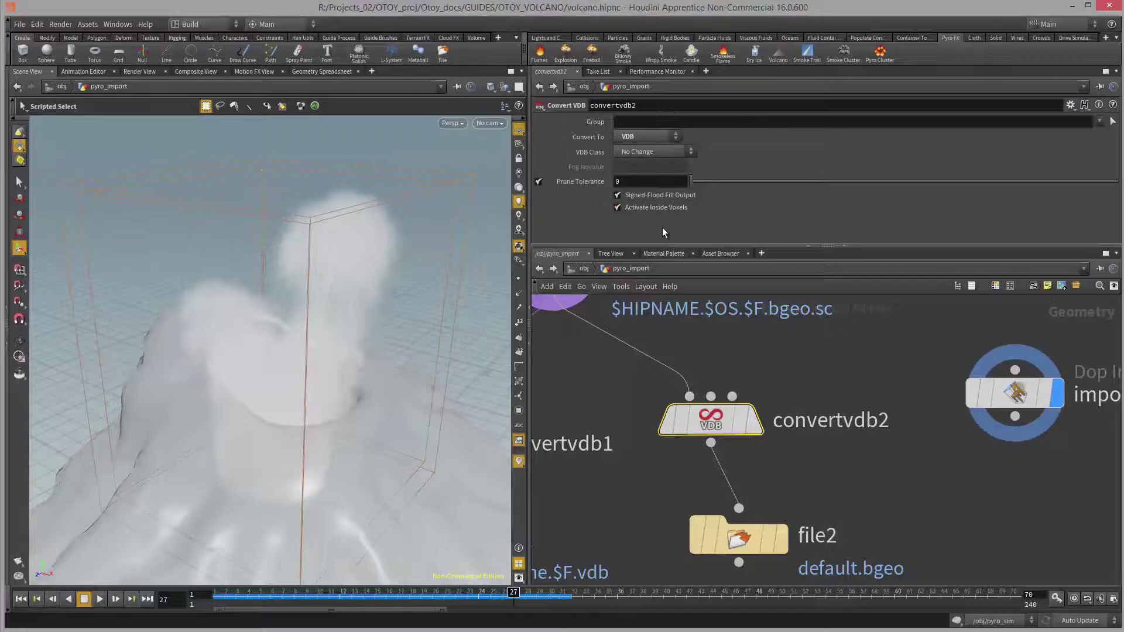
middle_click_drag(604, 417, 613, 421)
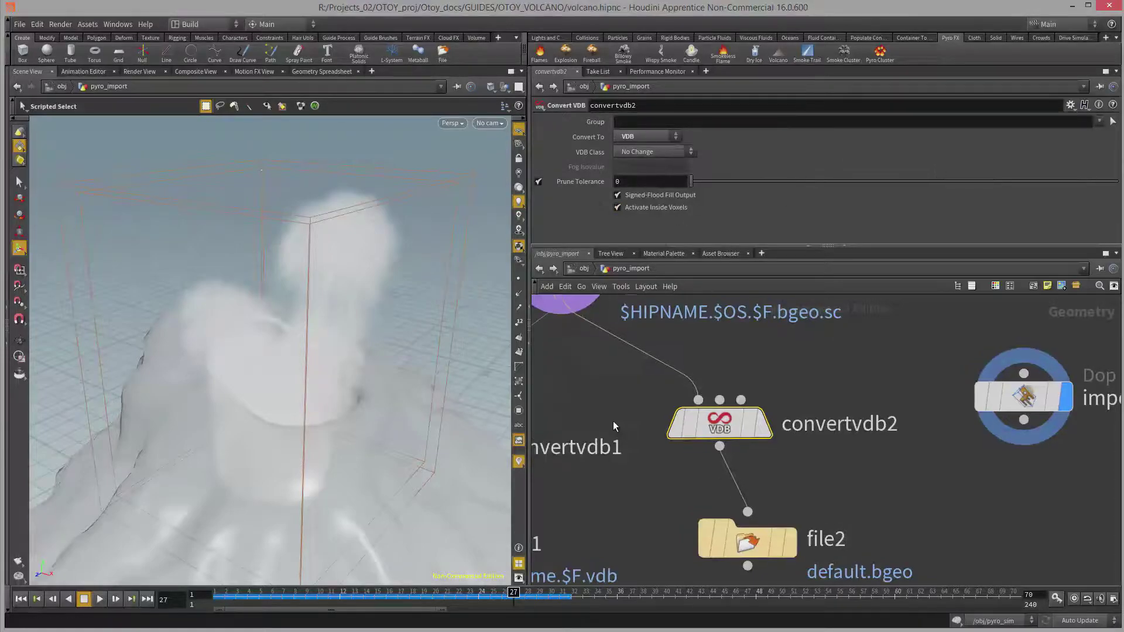
mouse_move(715, 430)
left_click(1099, 121)
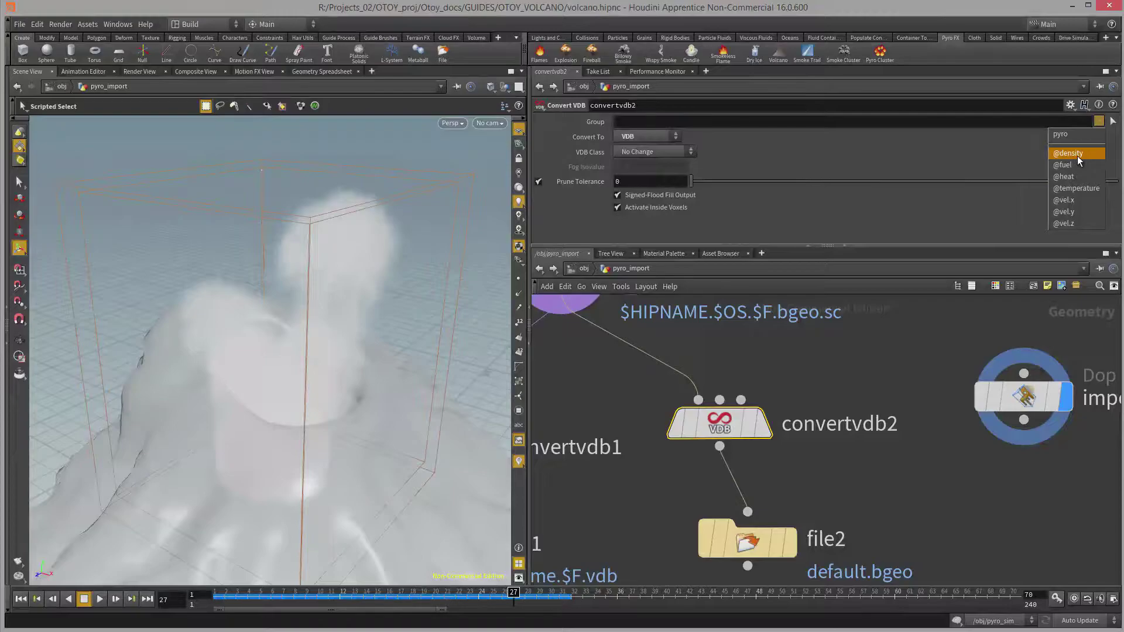
left_click(1079, 154)
left_click(1098, 122)
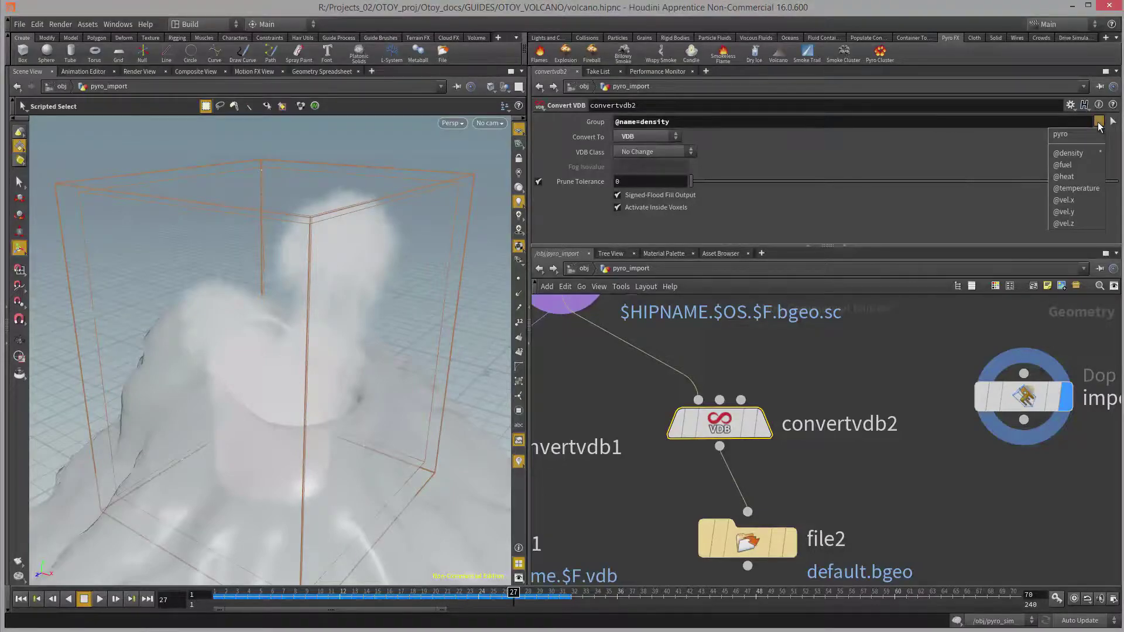
left_click(1074, 188)
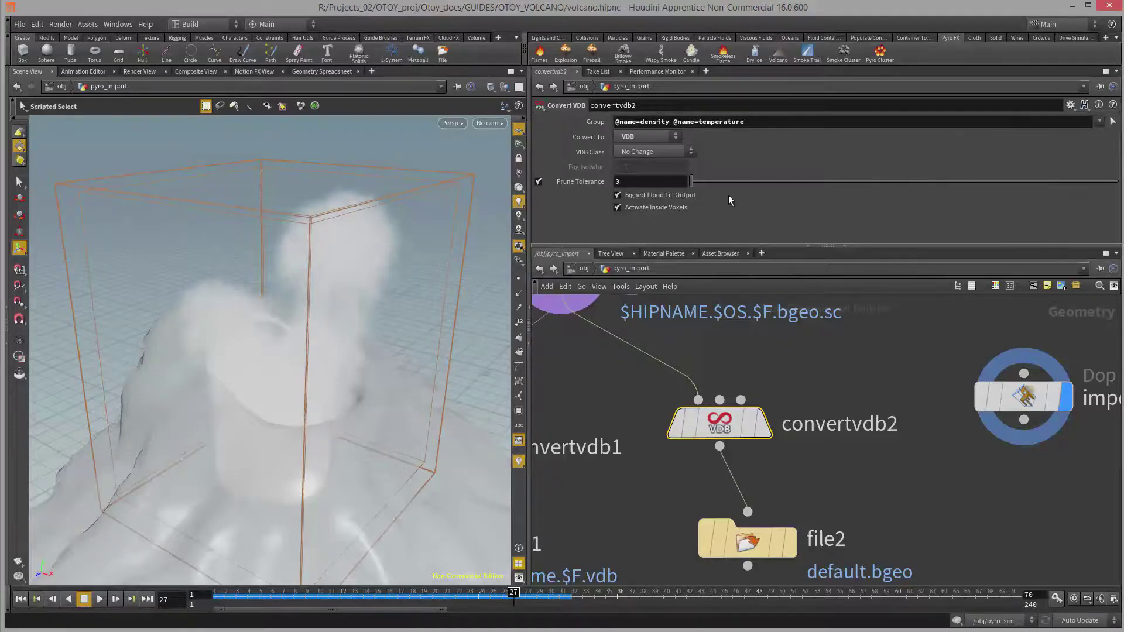
left_click(746, 540)
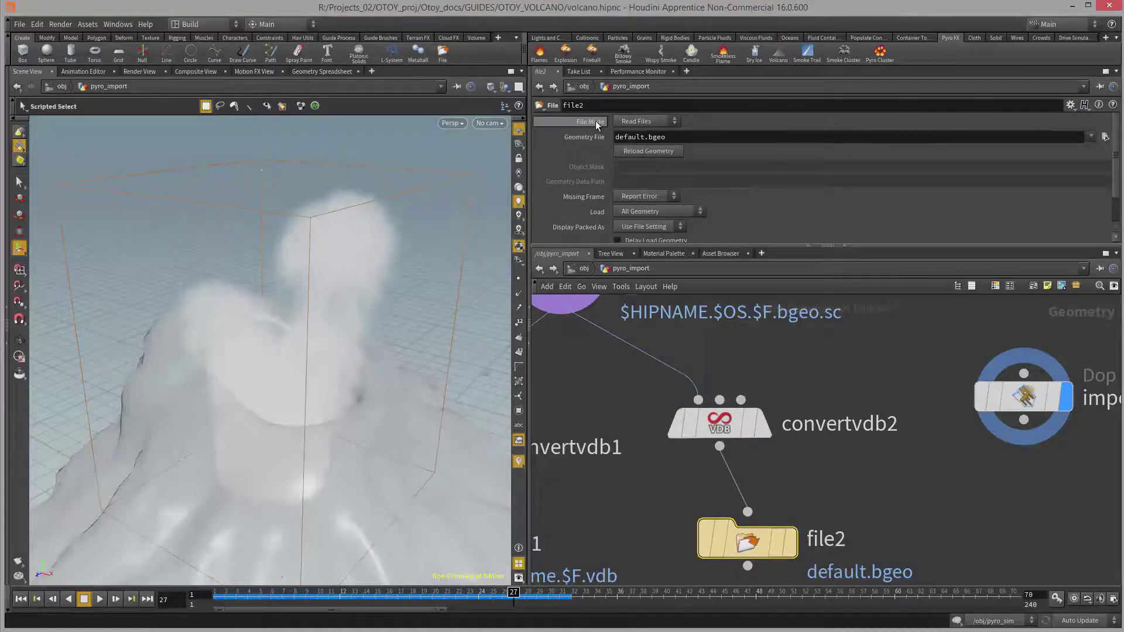
Set file2's File Mode to Write Files and open its Geometry File browser on plume.$F.vdb.
left_click(647, 122)
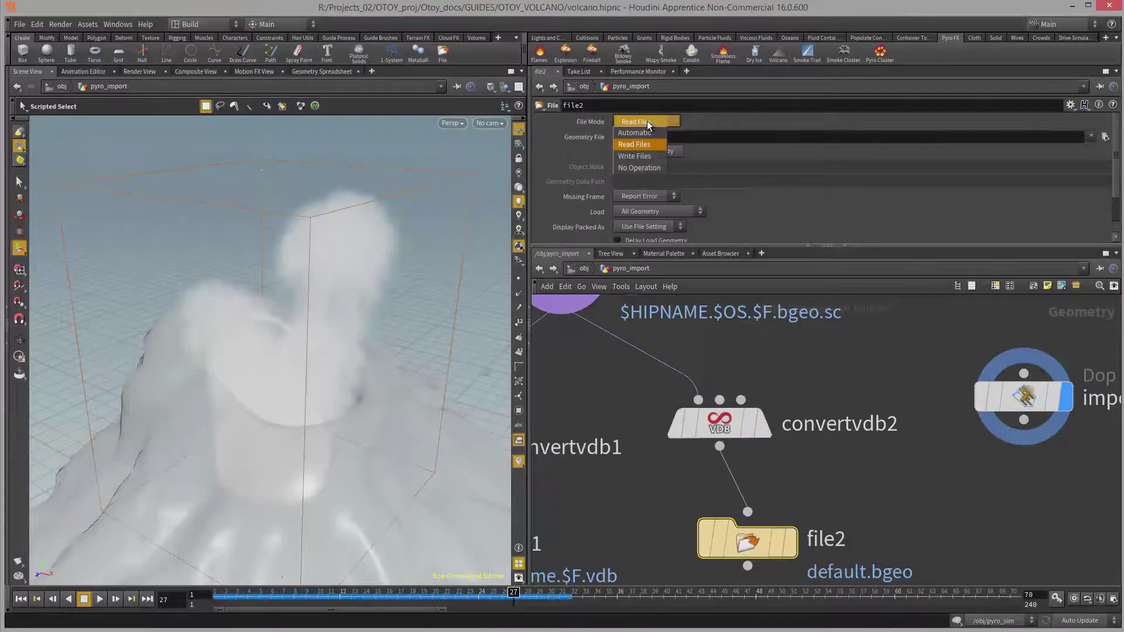
left_click(645, 156)
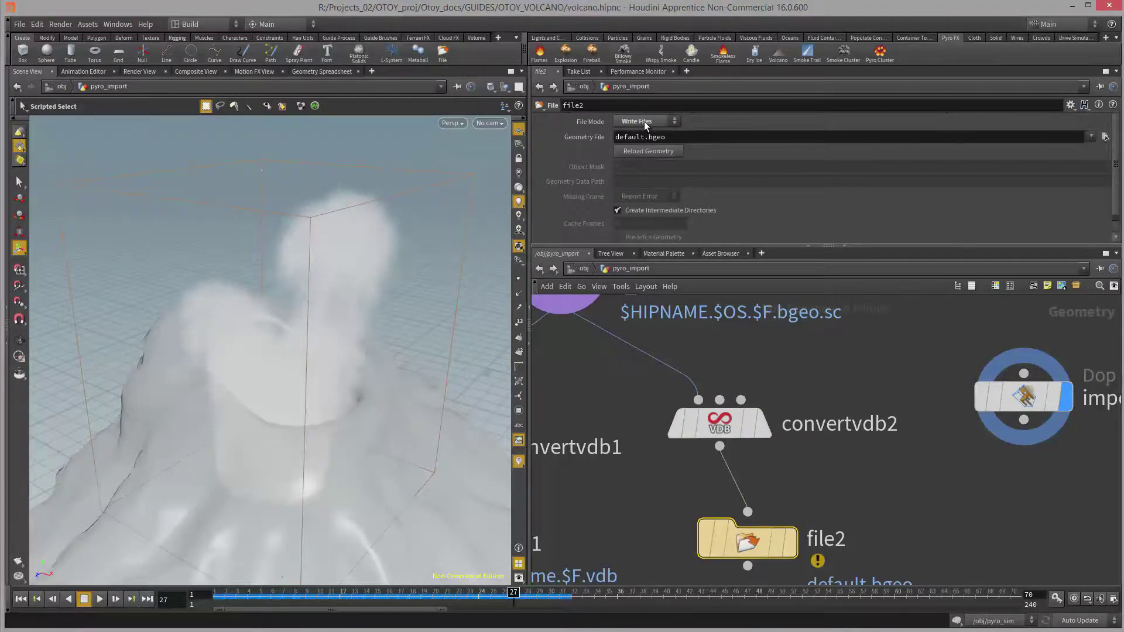
left_click(1105, 136)
left_click_drag(919, 20, 705, 143)
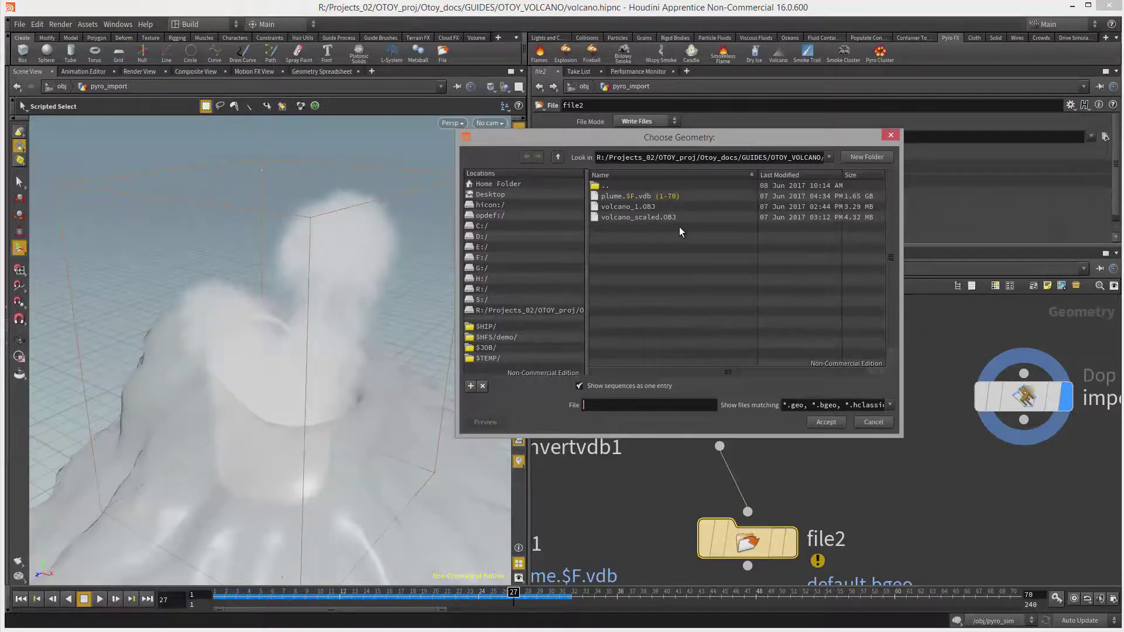
left_click(644, 197)
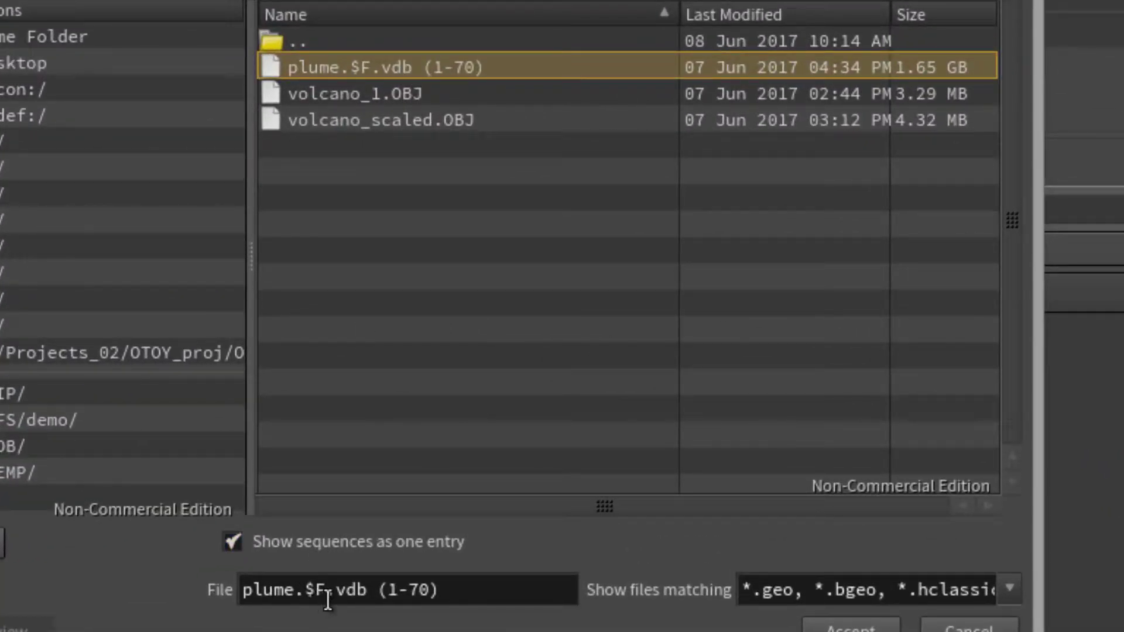
Inspect the plume.$F.vdb name, cancel the browser, and select file1 to view its export path.
left_click_drag(328, 591, 307, 591)
left_click(340, 592)
left_click_drag(339, 593, 371, 616)
left_click(369, 606)
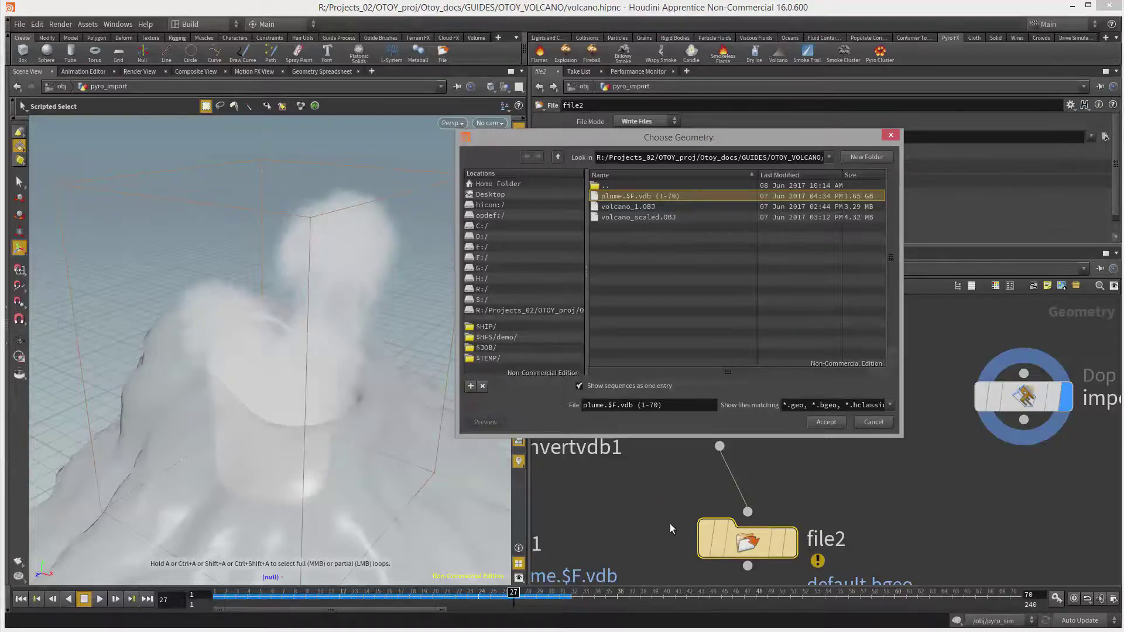
left_click(872, 423)
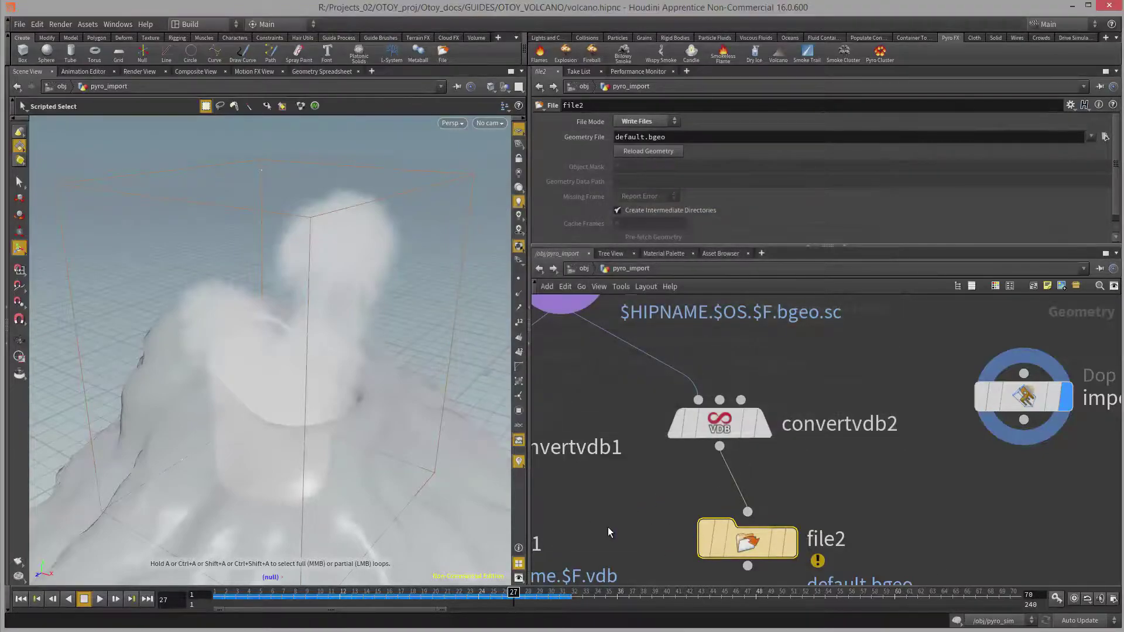
middle_click_drag(624, 518, 798, 475)
left_click(651, 501)
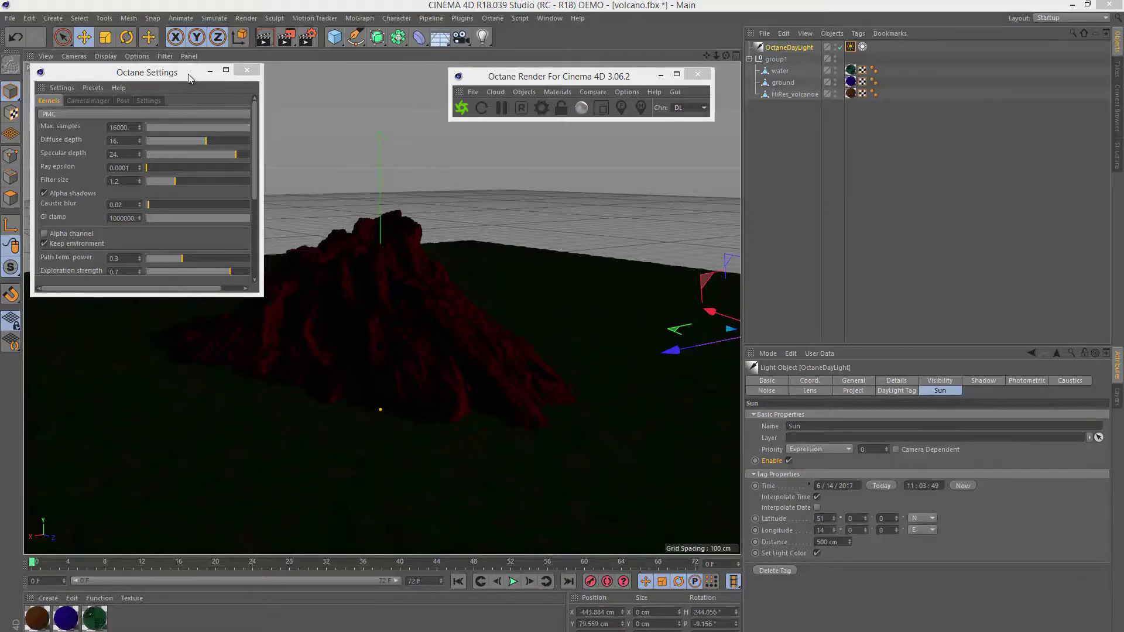
Close the floating Octane Settings window with Alt+F4.
key("alt+F4")
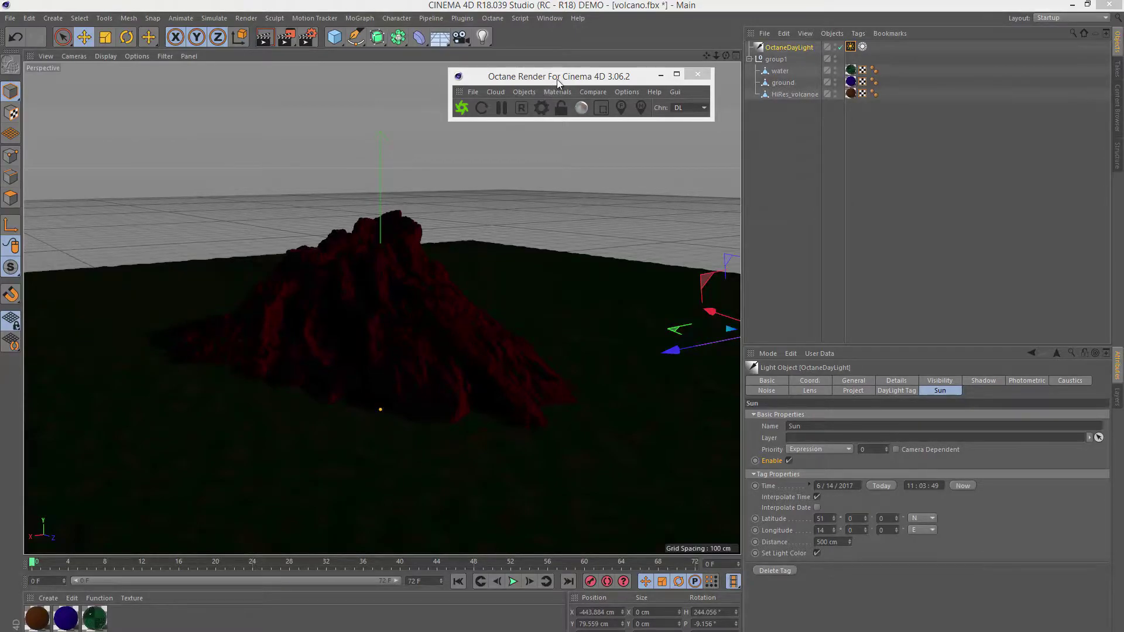
Add an Octane Vdb Volume and load plume.1.vdb into it.
left_click_drag(557, 78, 514, 76)
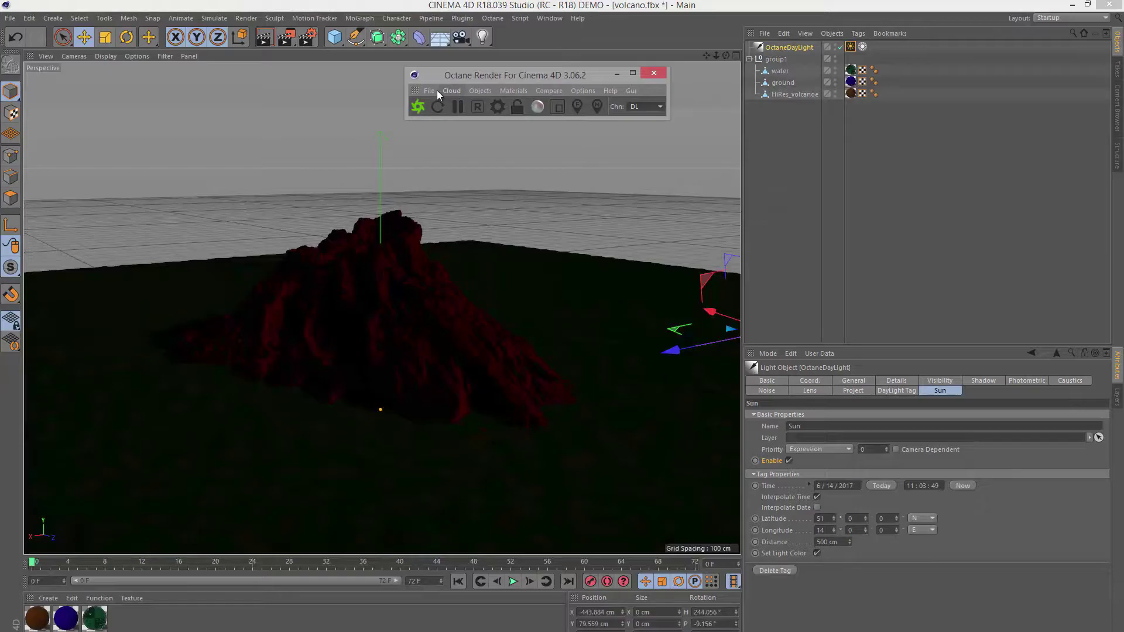
left_click(487, 89)
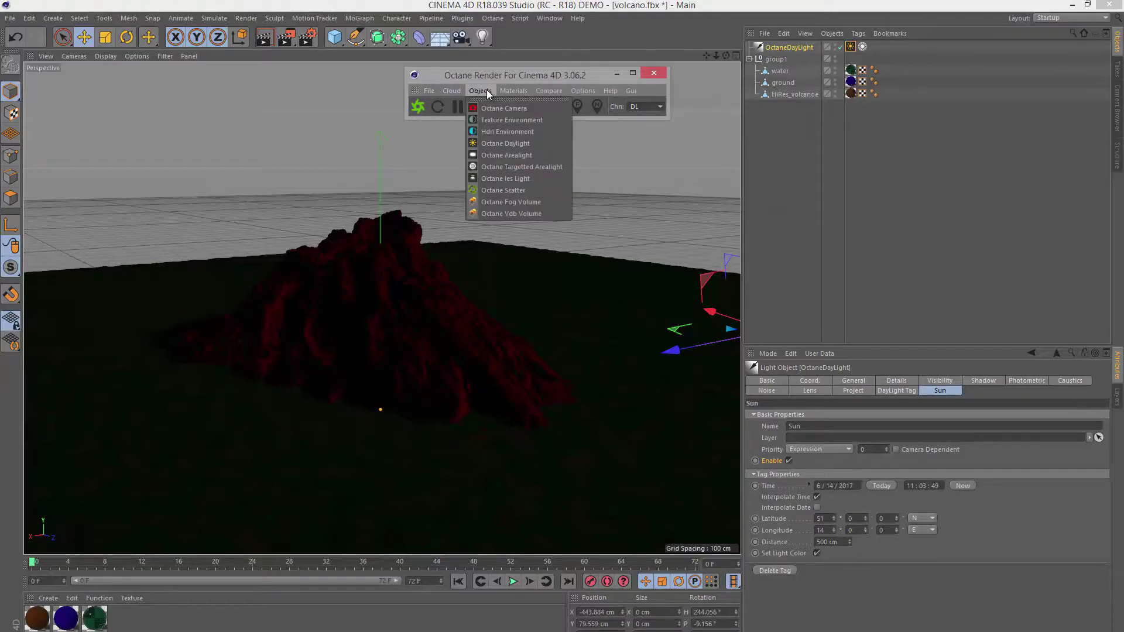
left_click(521, 213)
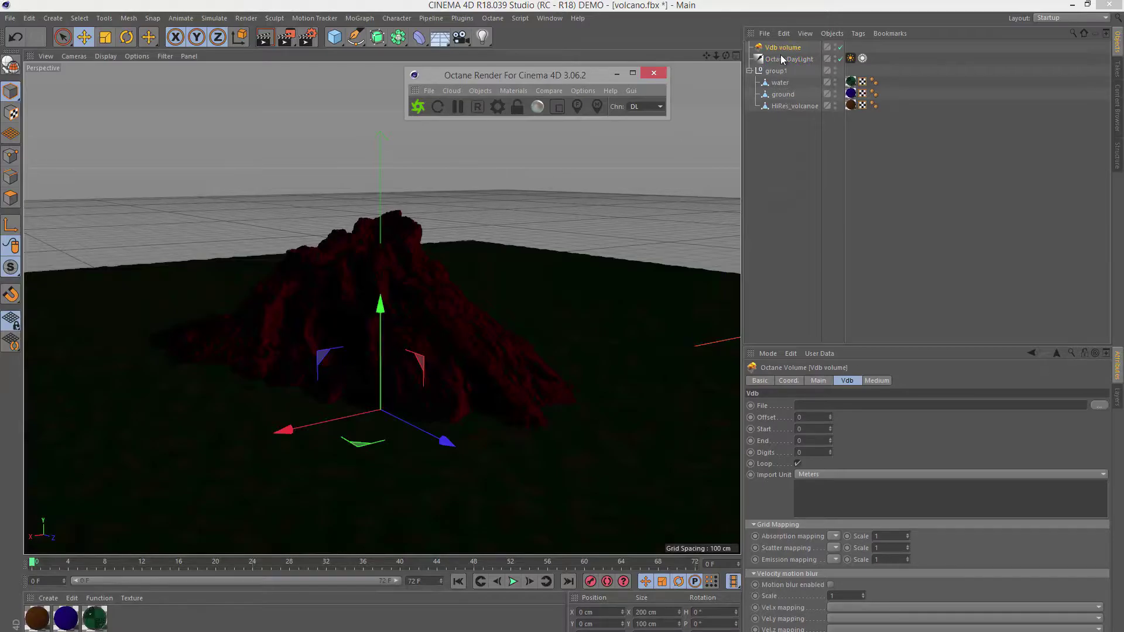
left_click(781, 47)
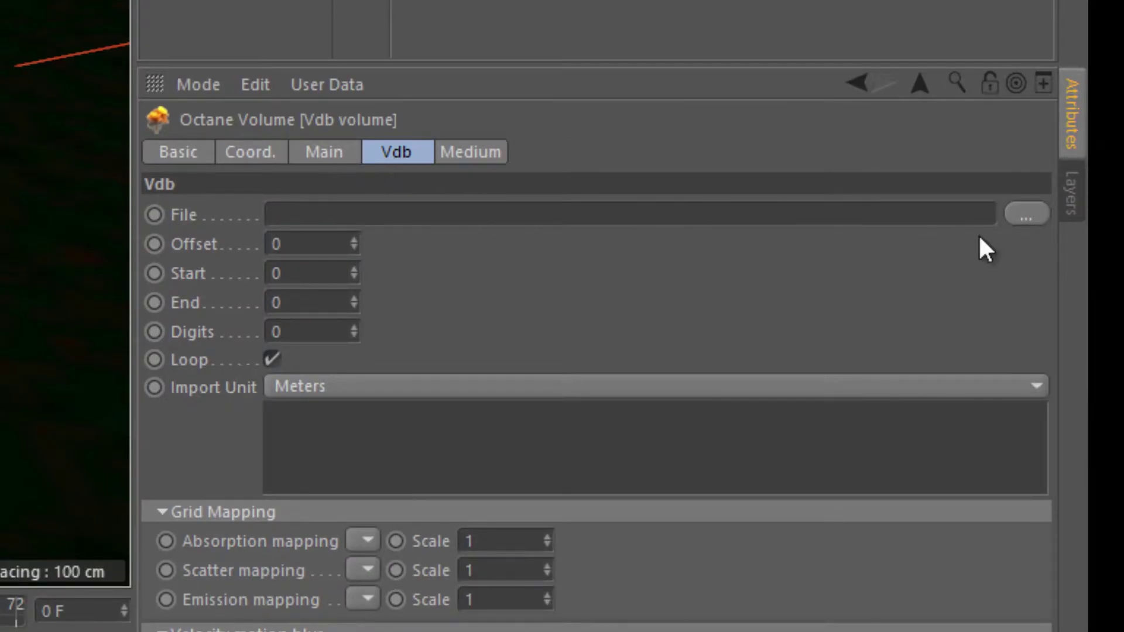
left_click(1022, 214)
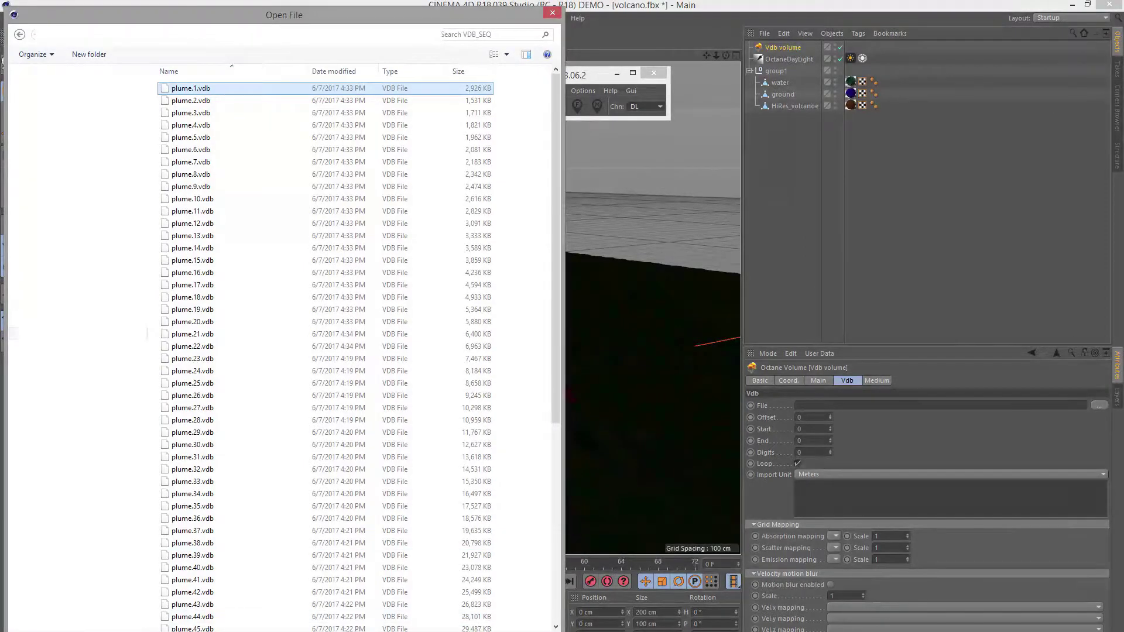
key("Return")
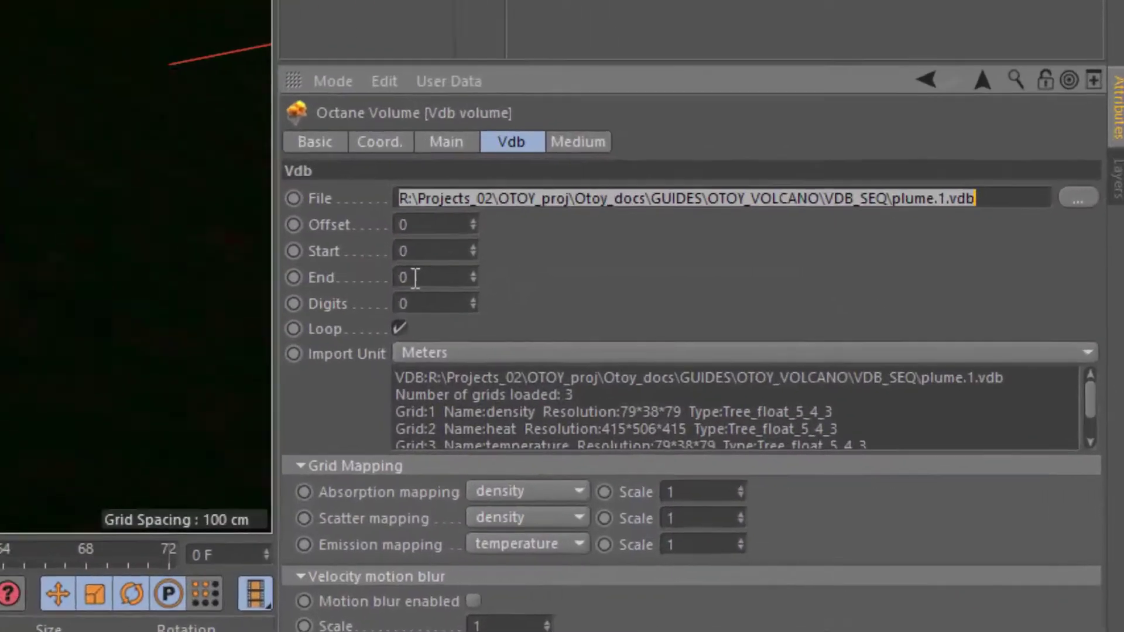
Set the VDB sequence to run from Start 1 to End 70.
left_click(799, 441)
type("70")
key("Return")
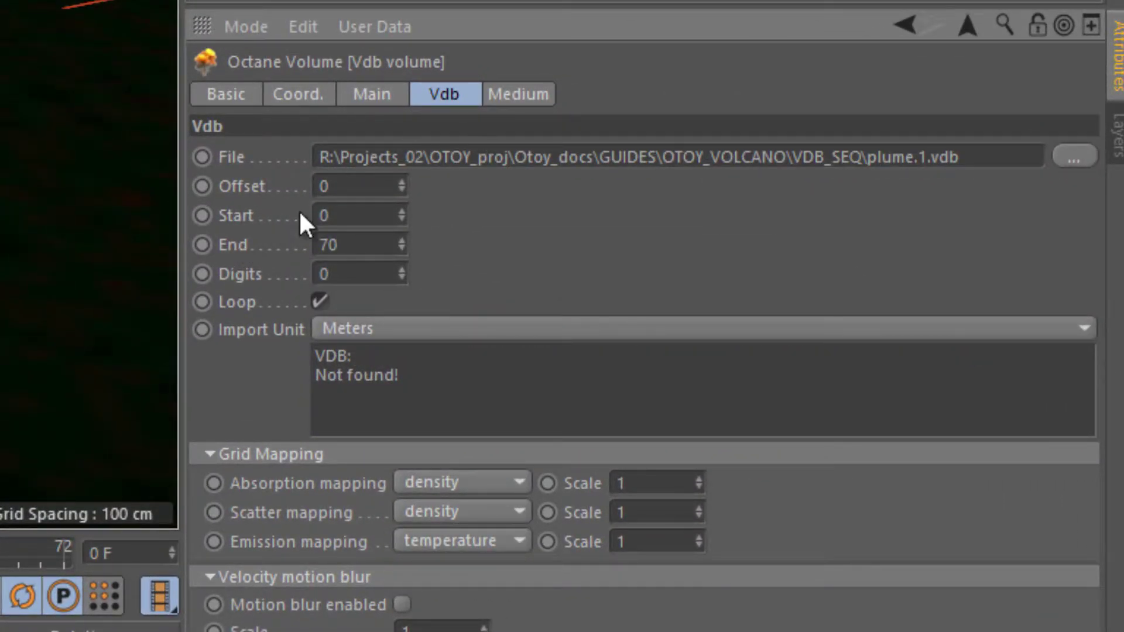
left_click(326, 214)
type("1")
key("Return")
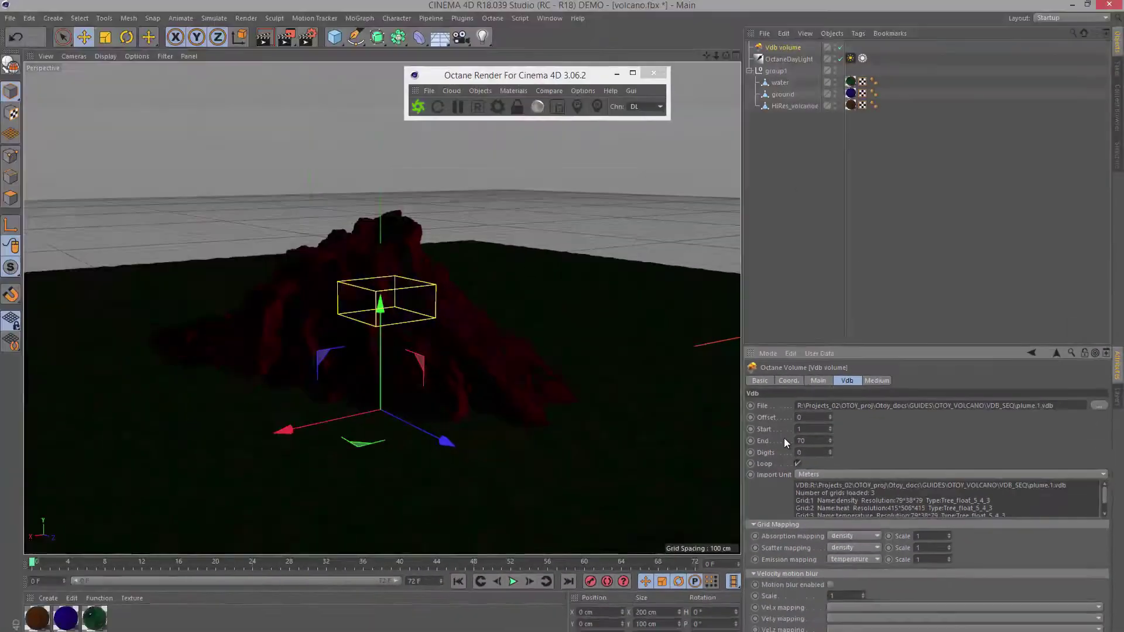
Scrub to frame 65, pull back to frame the whole plume, and move the Octane Render window top right.
left_click_drag(34, 563, 107, 568)
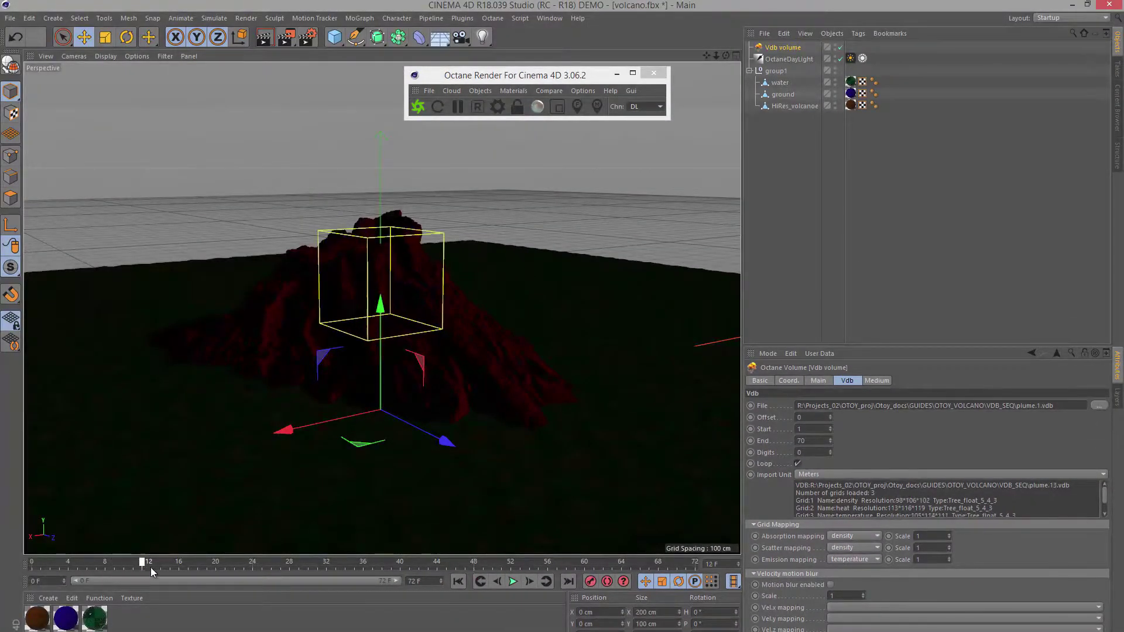
left_click_drag(154, 567, 631, 567)
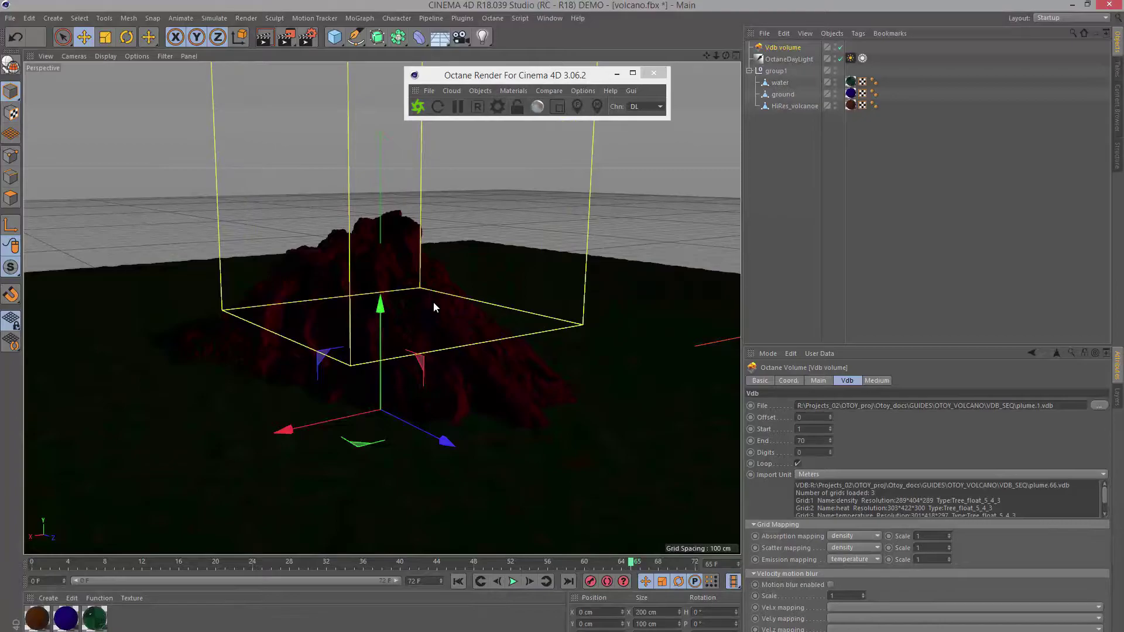
right_click_drag(433, 306, 344, 374, "alt")
left_click_drag(345, 375, 374, 342, "alt")
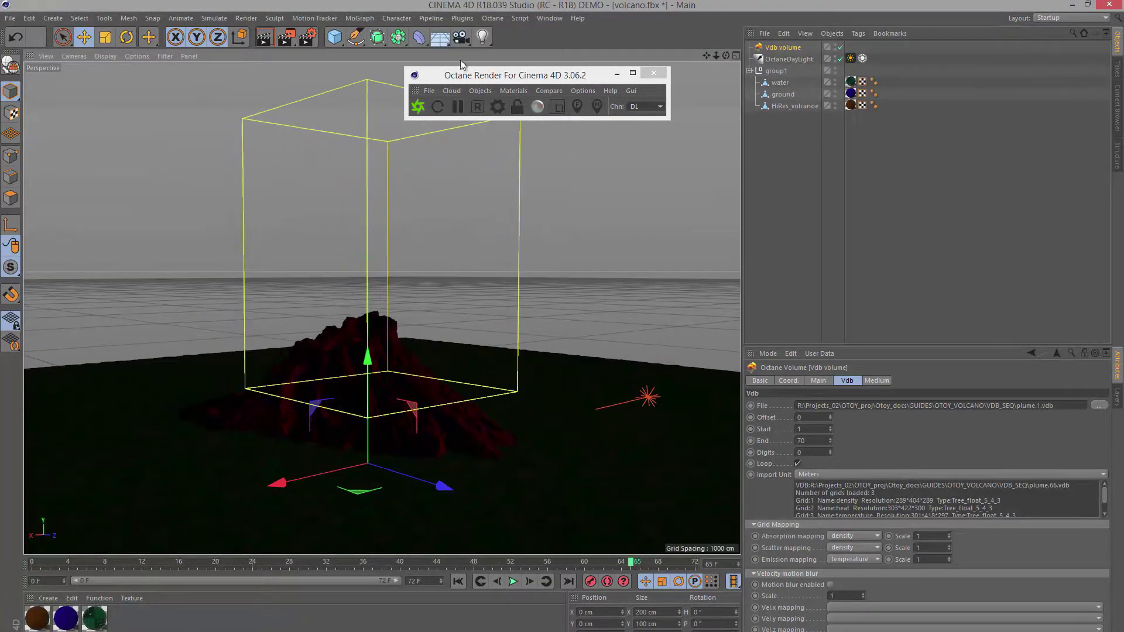
left_click_drag(578, 80, 723, 65)
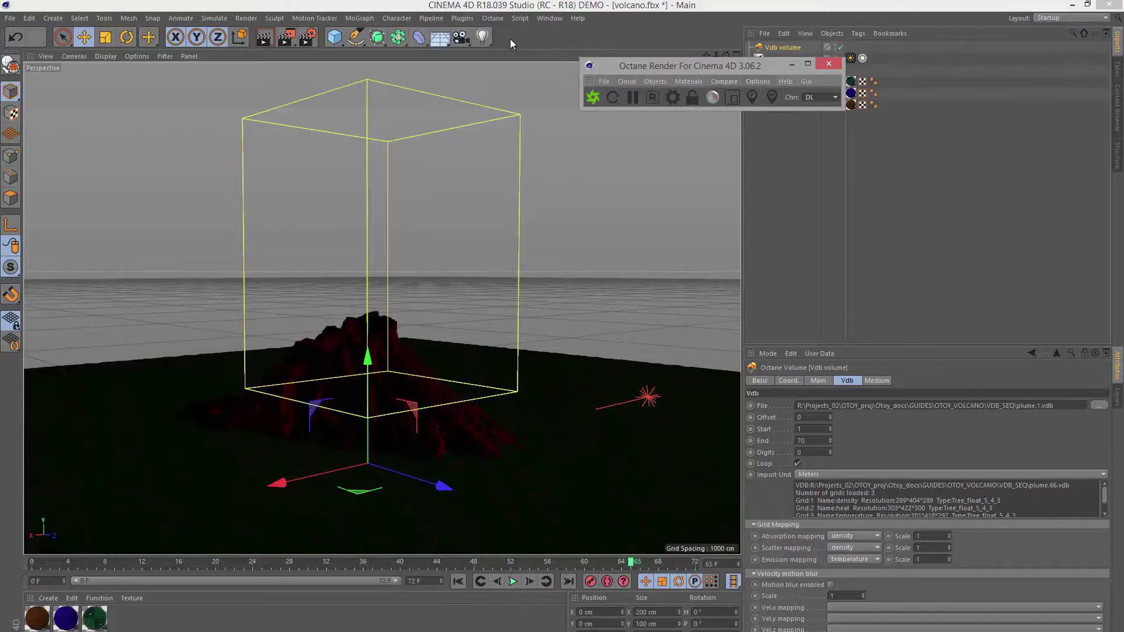
Start an Octane Live Viewer render and move its window aside to uncover the object list.
left_click(495, 17)
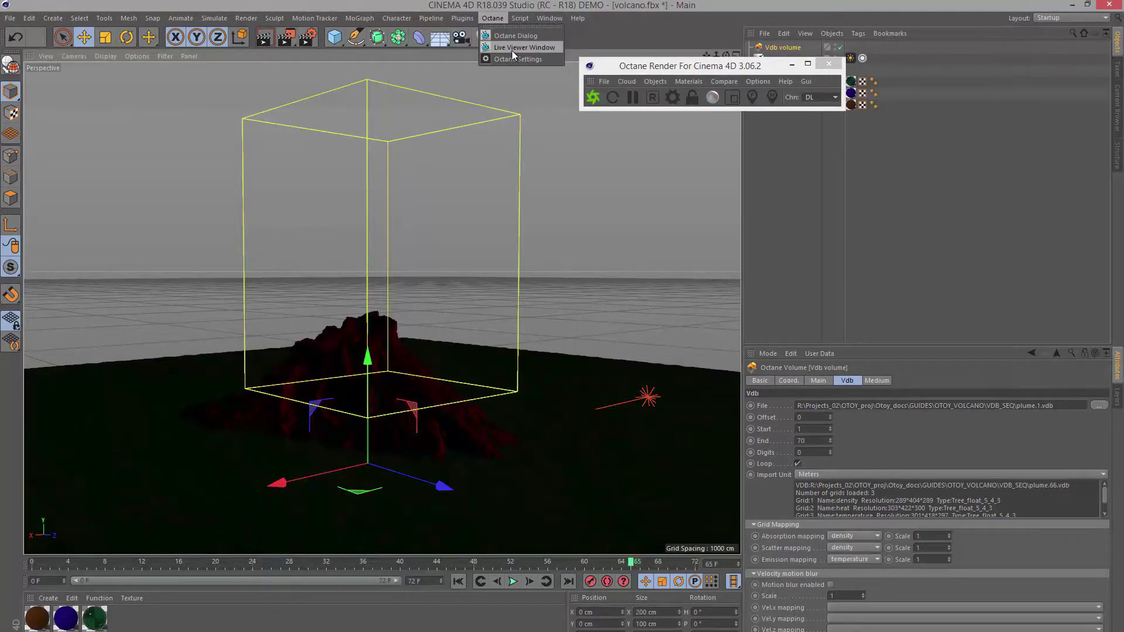
left_click(512, 50)
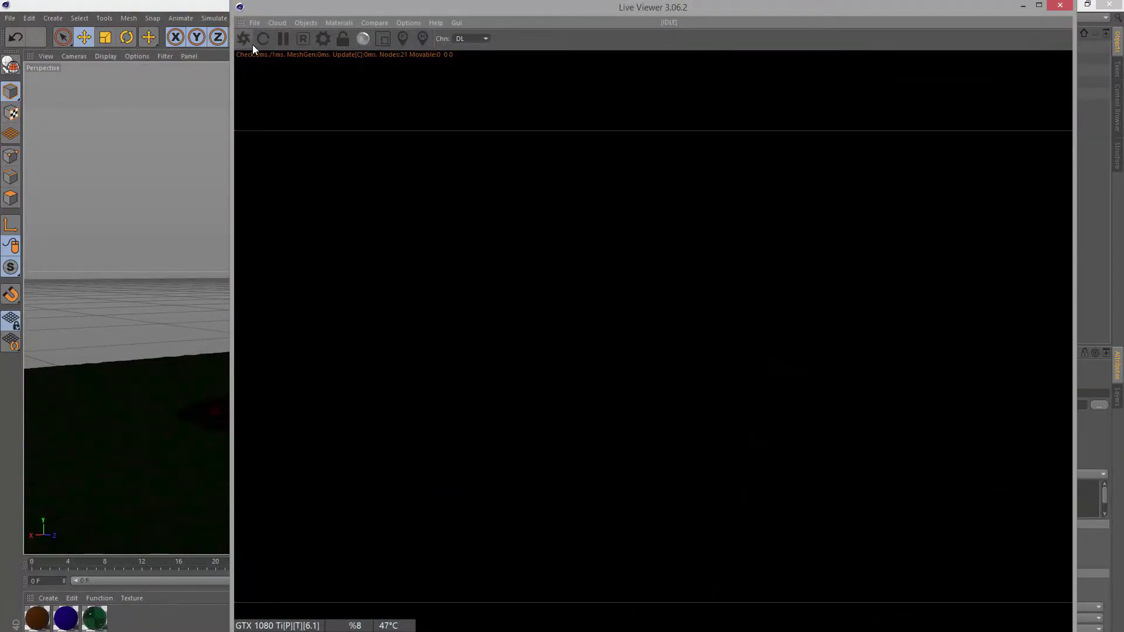
left_click(247, 42)
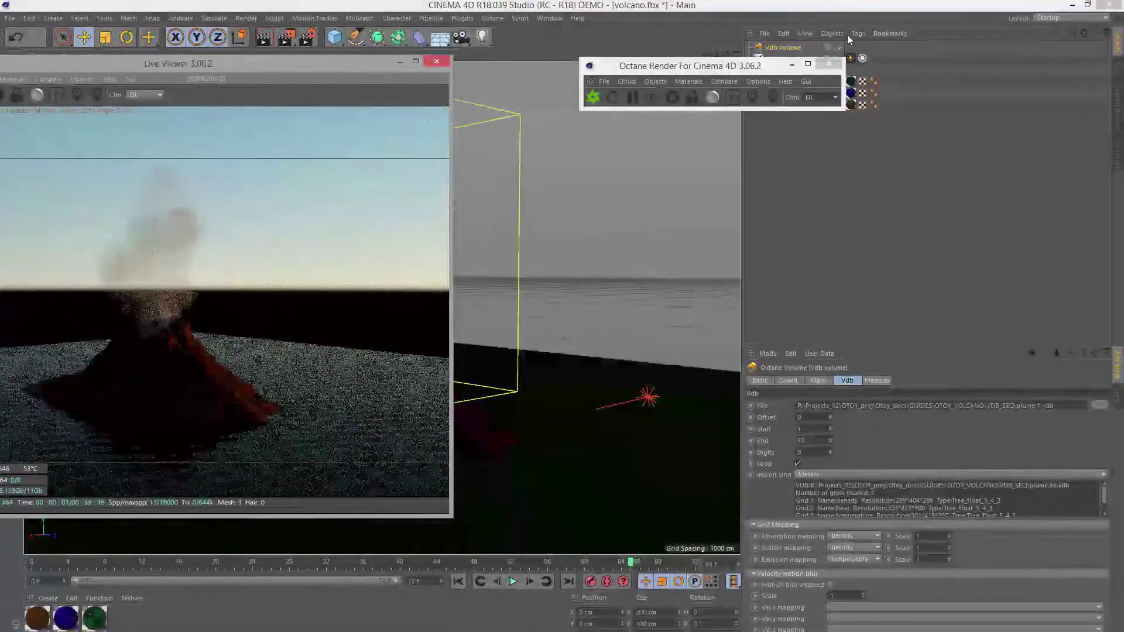
left_click_drag(770, 63, 622, 66)
left_click(789, 48)
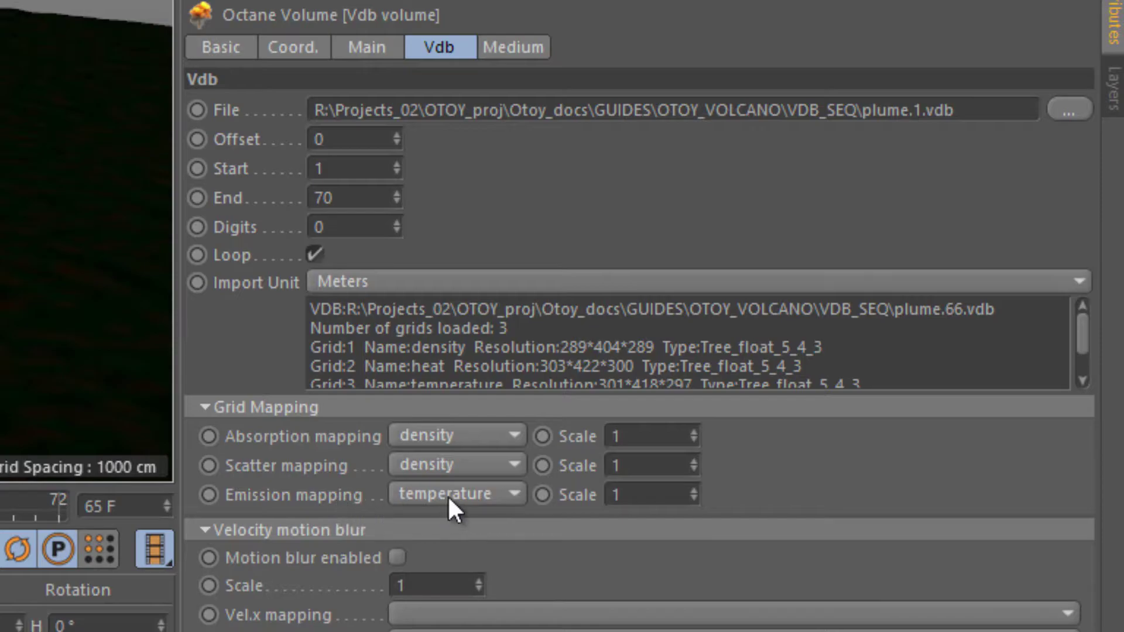
left_click(652, 436)
type("10")
key("Return")
left_click(631, 463)
type("10")
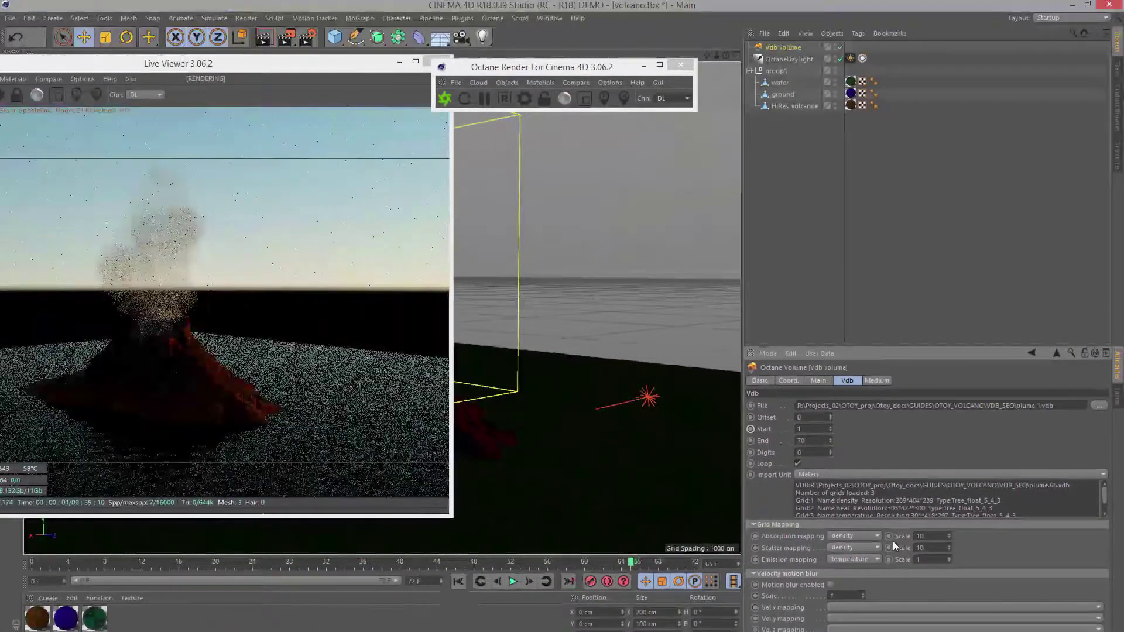
left_click(931, 536)
type("5")
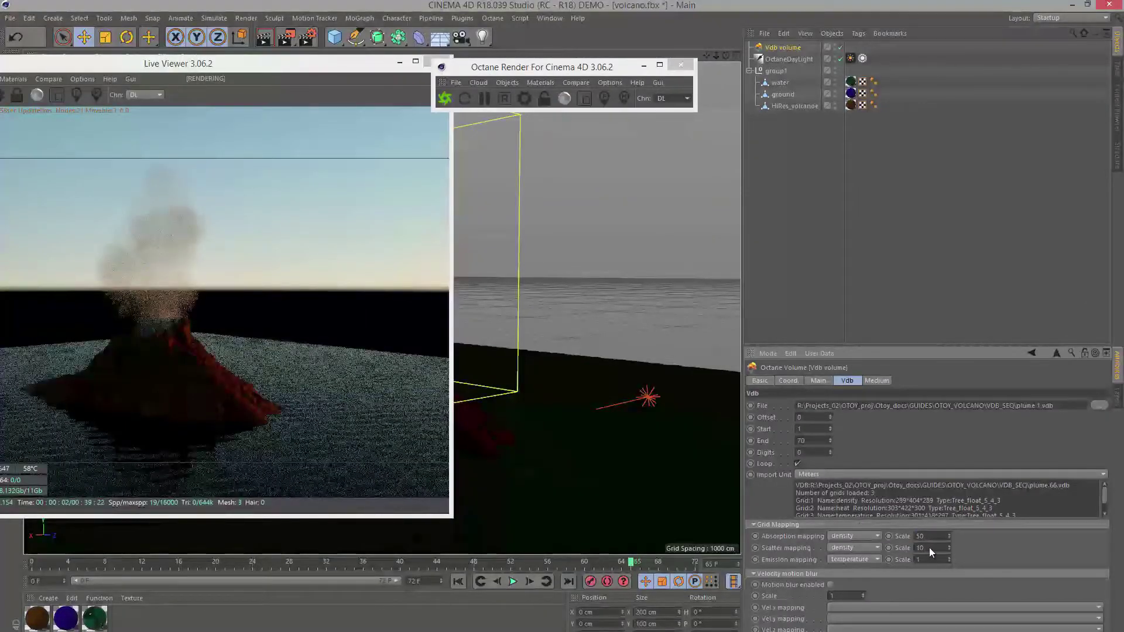
left_click(931, 547)
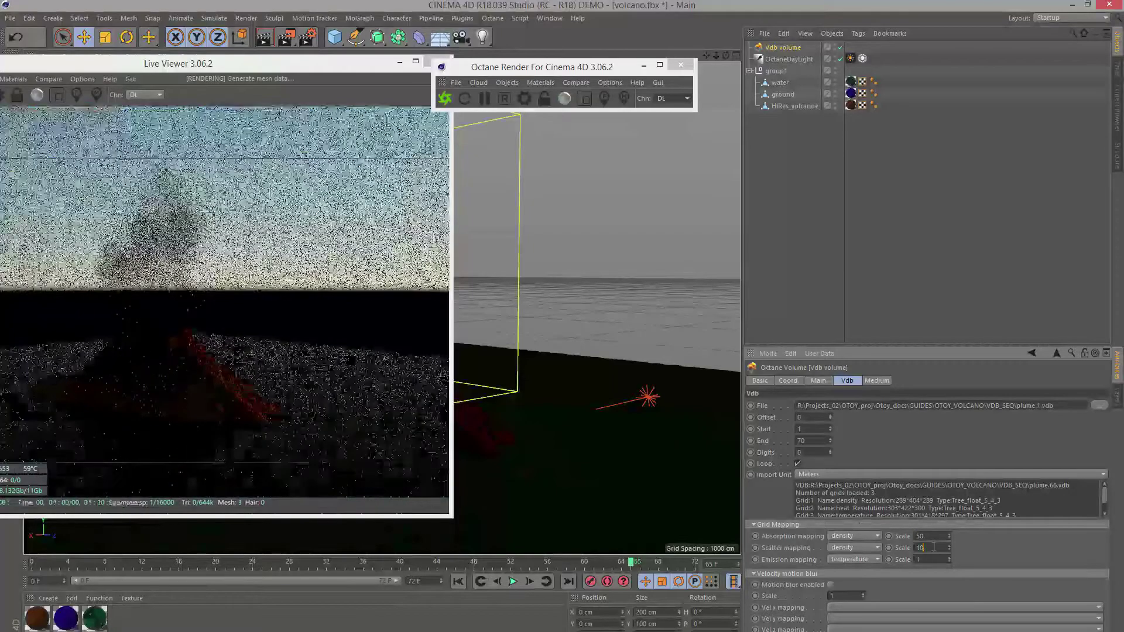
type("50")
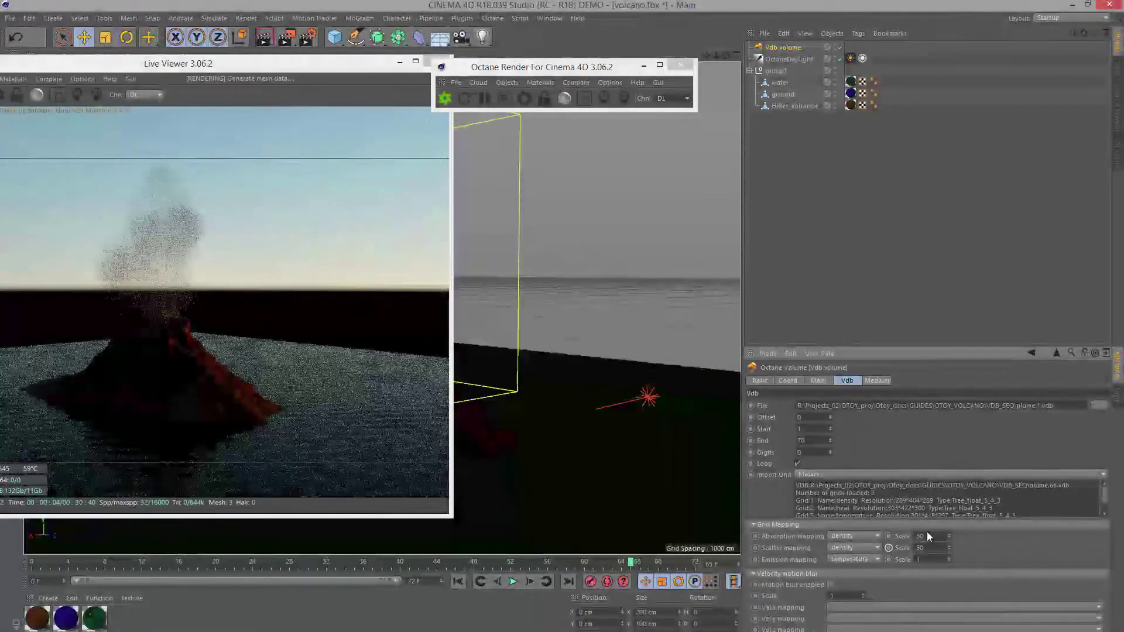
key("Return")
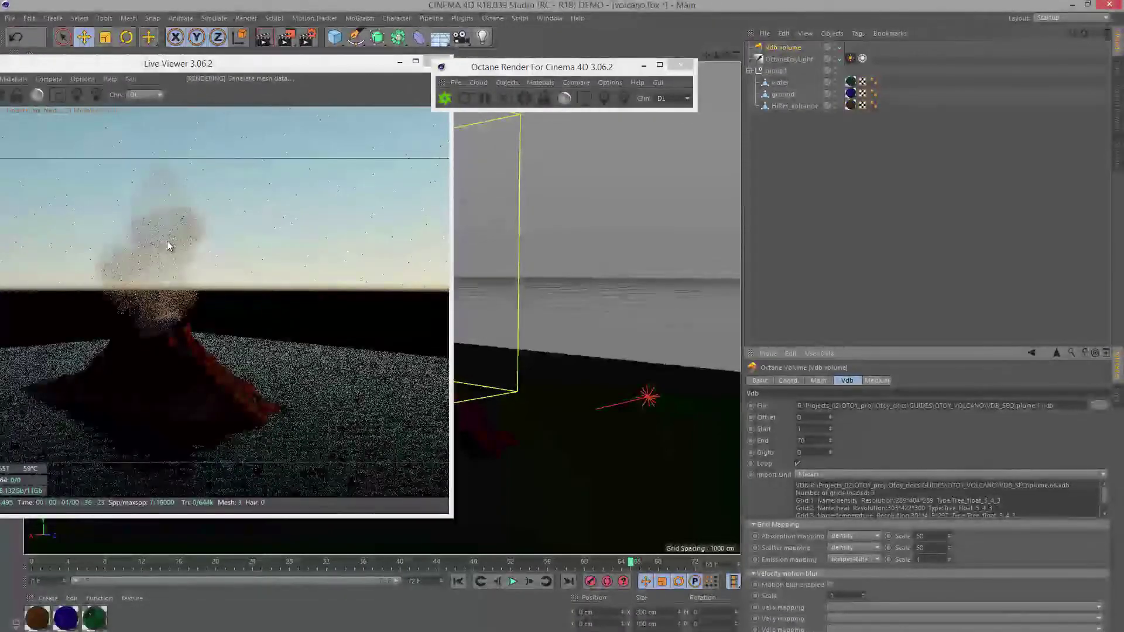
double_click(929, 536)
type("1")
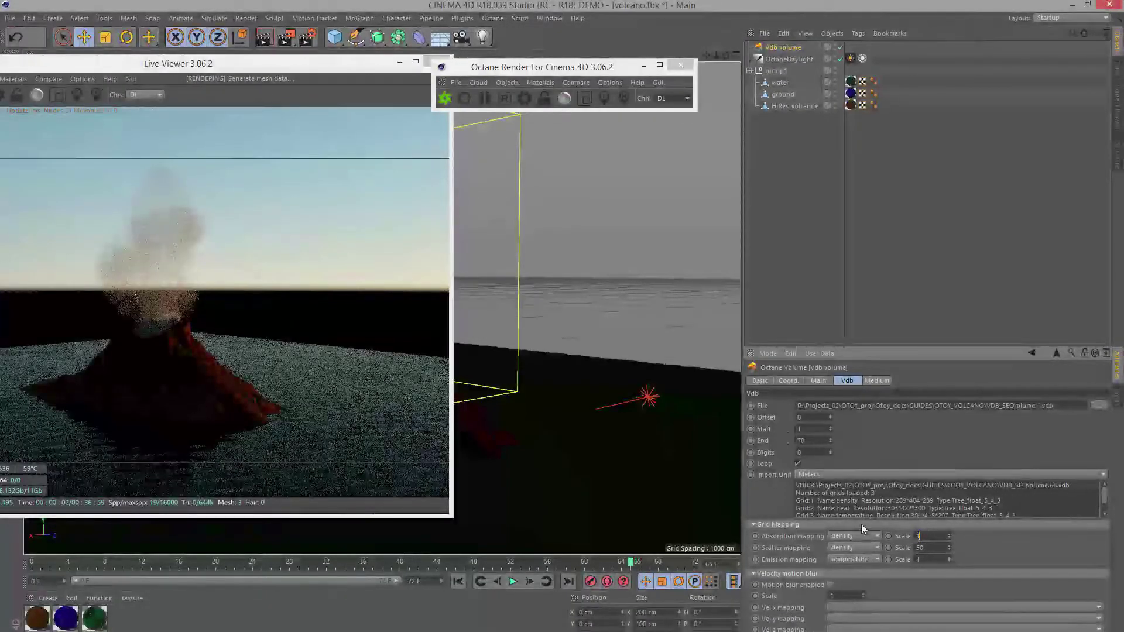
double_click(930, 546)
type("1")
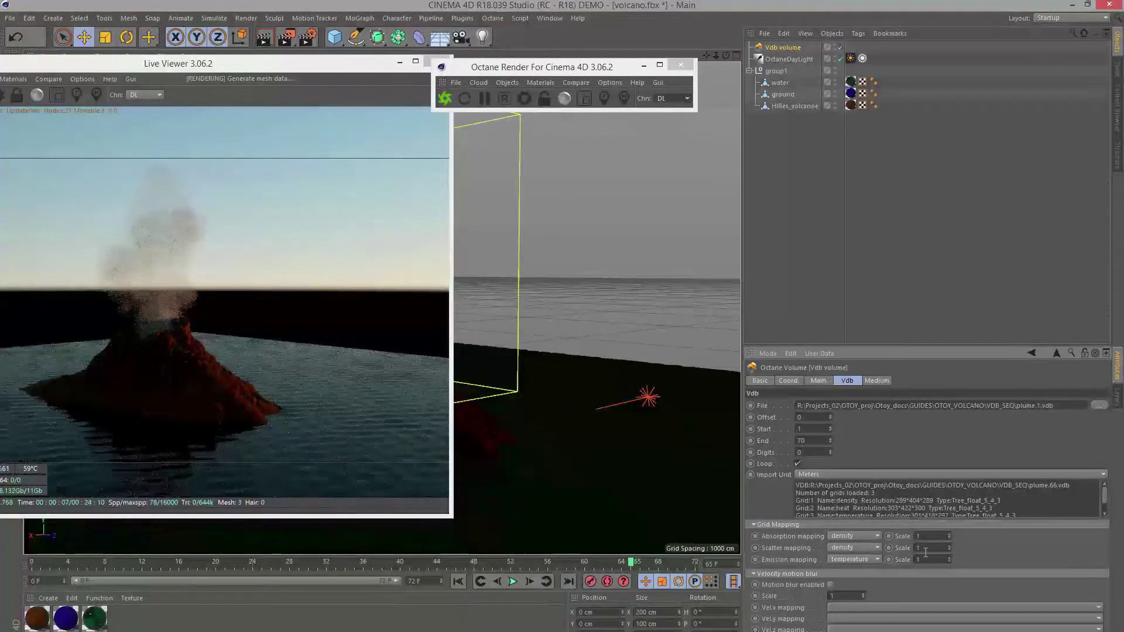
Open the linked VolumeMedium and set its Density to 100, correcting a mistyped 1000.
left_click(877, 381)
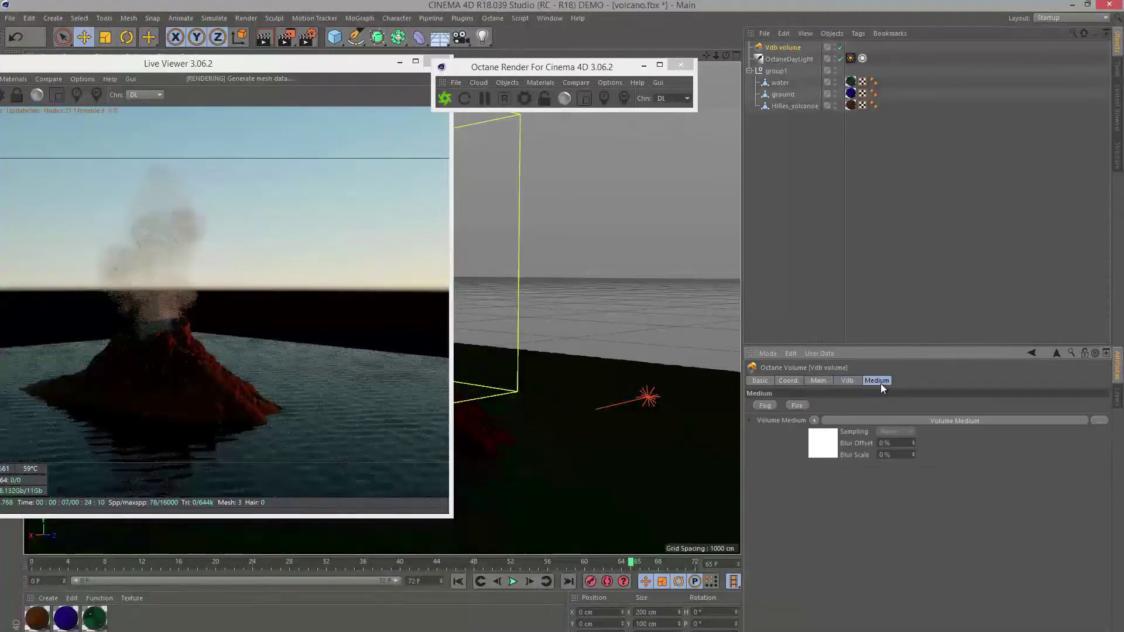
left_click(902, 421)
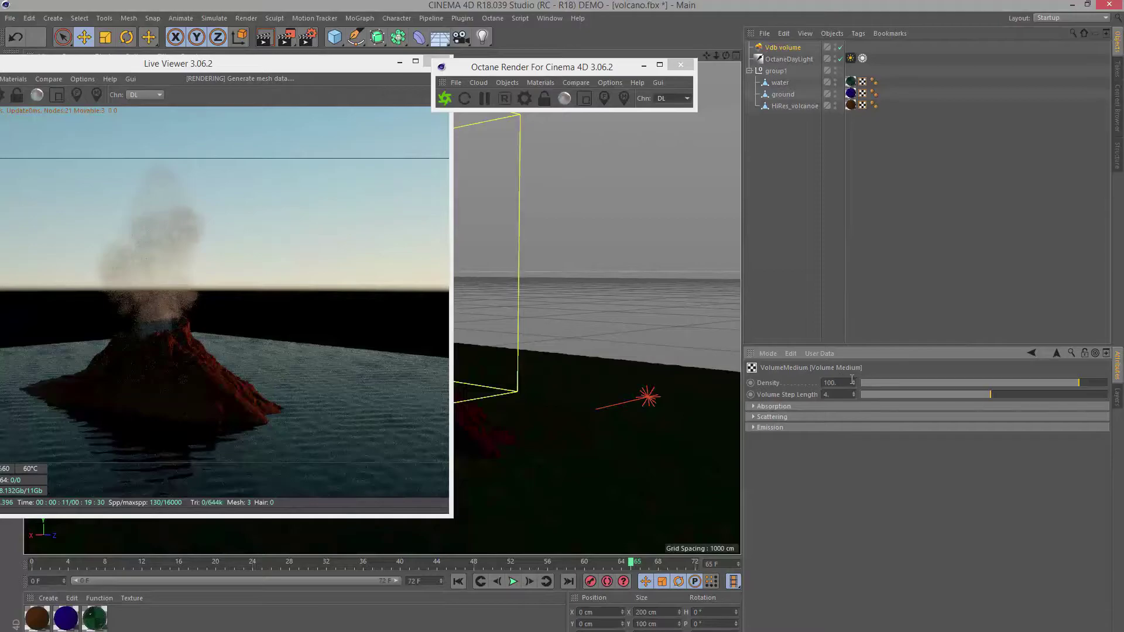
left_click_drag(988, 381, 896, 380)
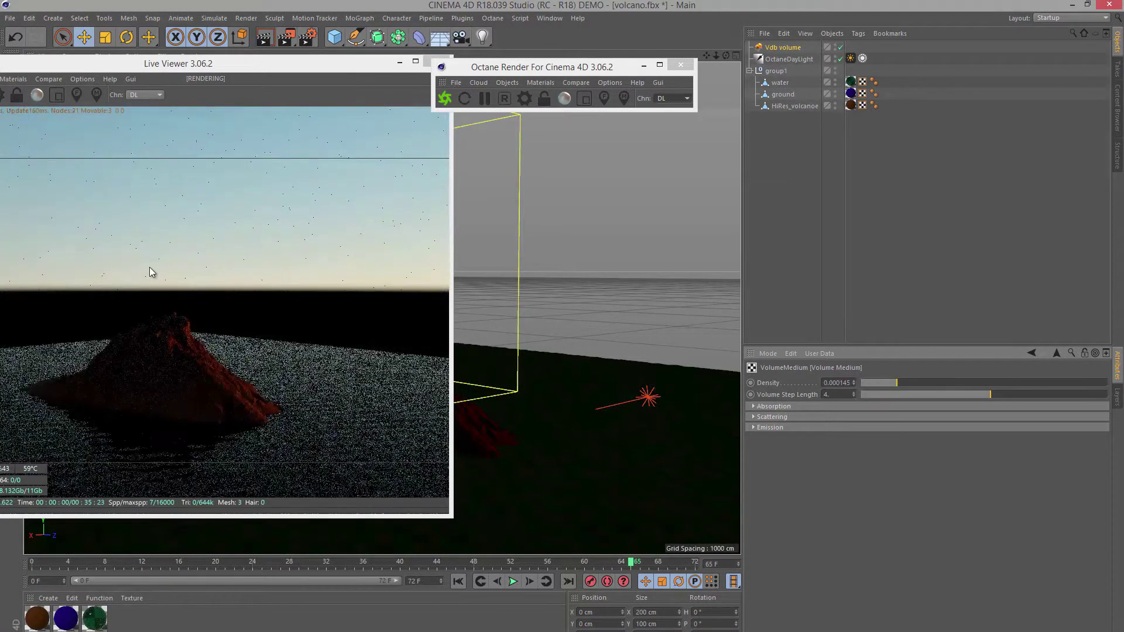
left_click_drag(894, 385, 1100, 404)
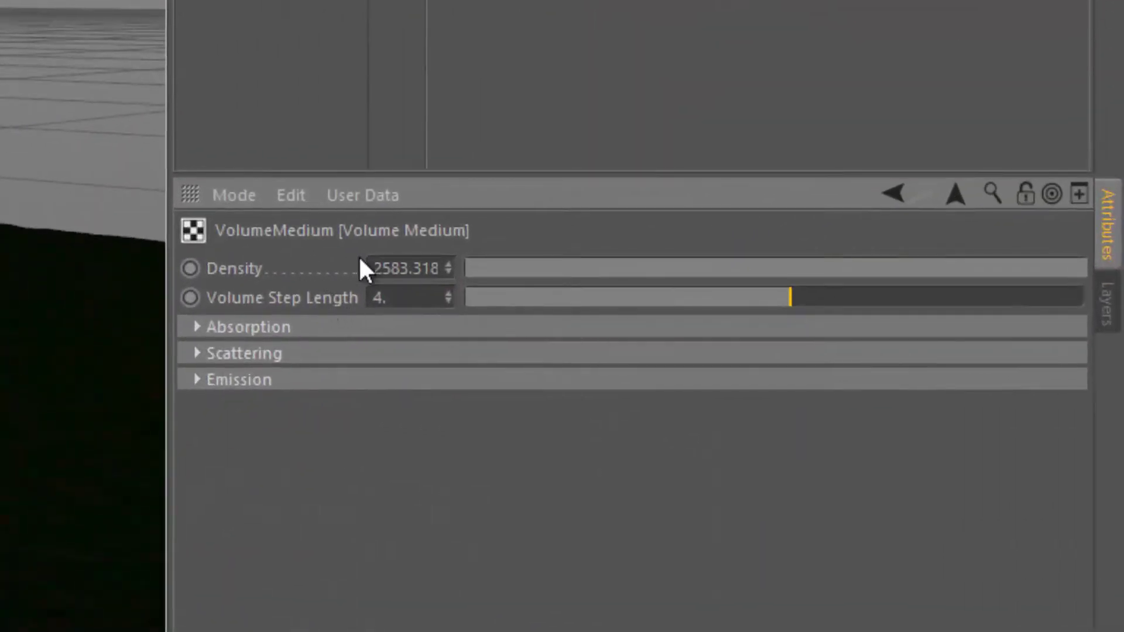
left_click_drag(429, 270, 424, 459)
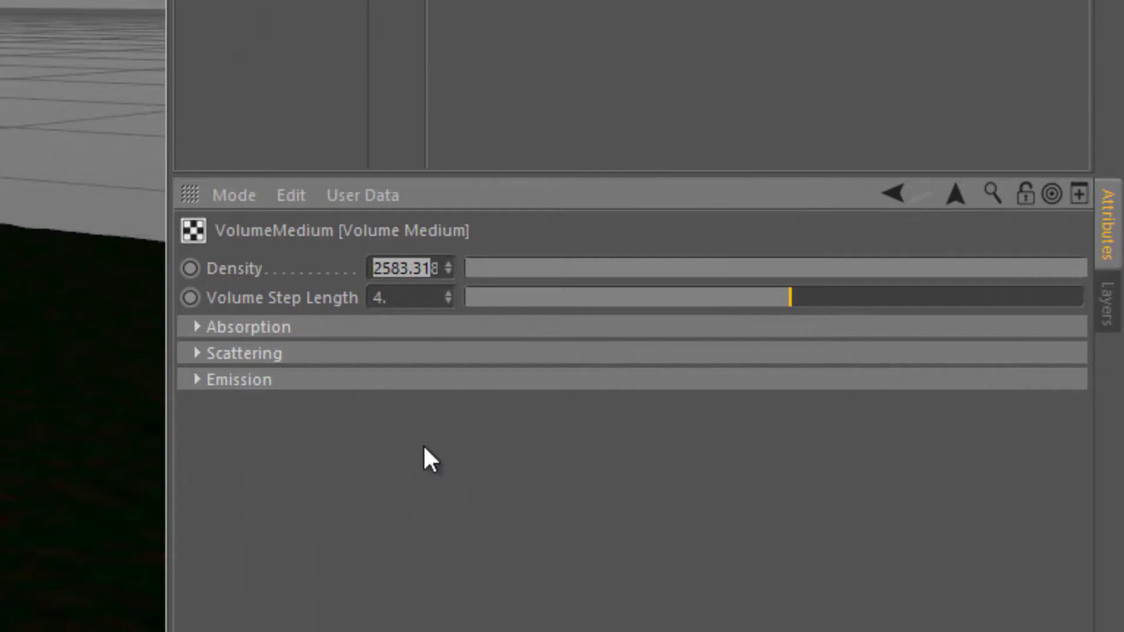
type("1000869")
key("ctrl+a")
key("BackSpace")
type("100")
key("Return")
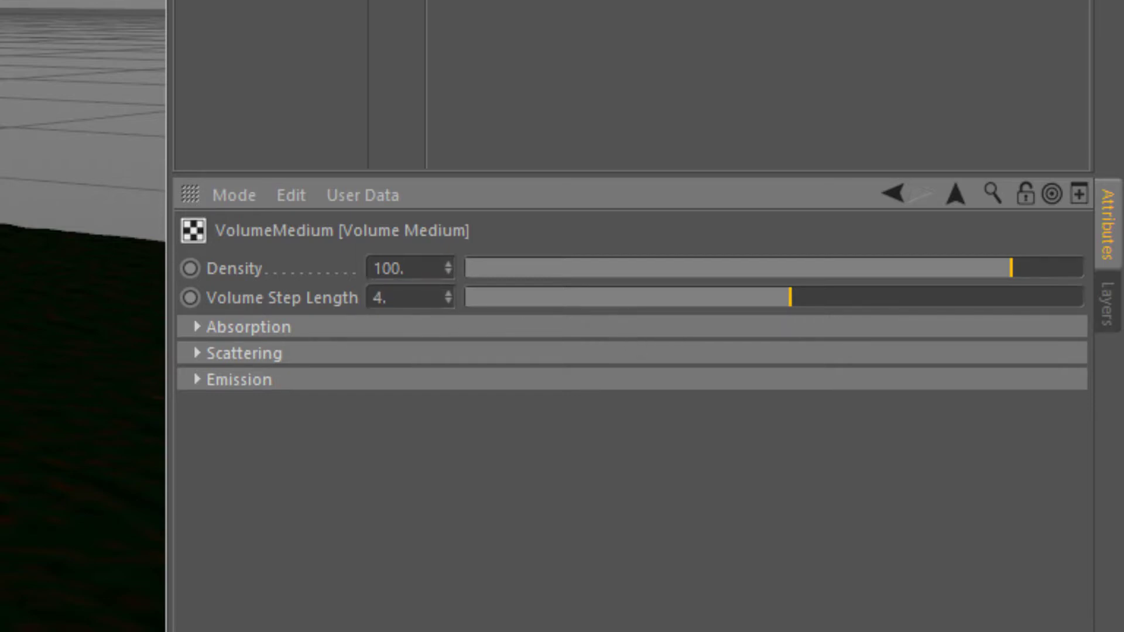
Set Volume Step Length to 0.1 and bring the view closer to the volcano smoke volume.
left_click(409, 297)
type("0.1")
key("Return")
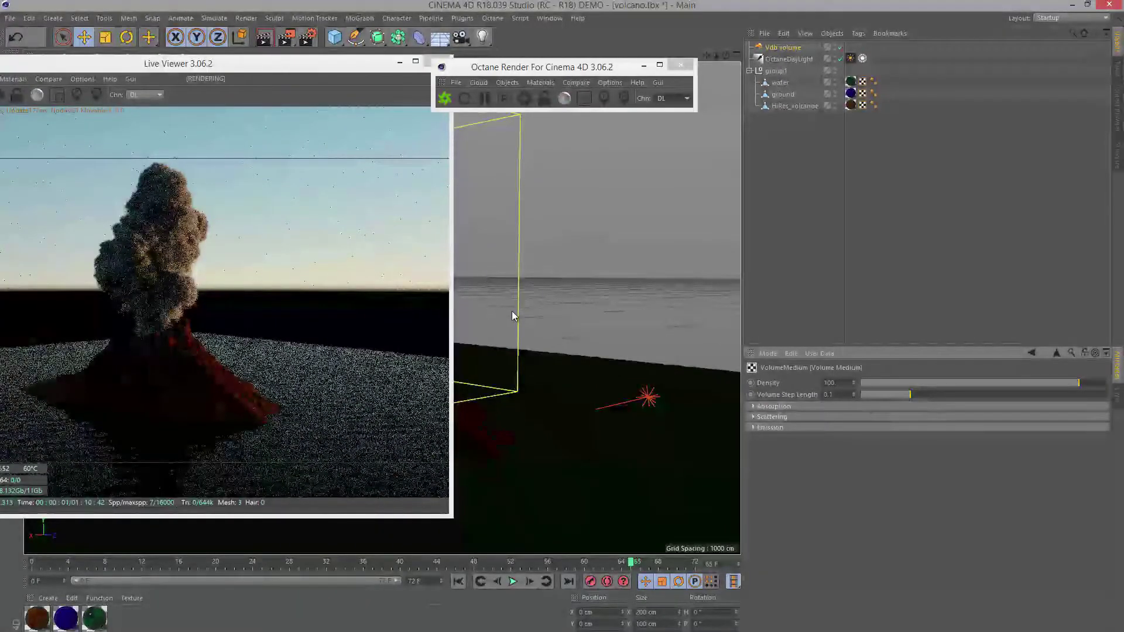
right_click_drag(514, 310, 568, 402, "alt")
left_click_drag(538, 455, 572, 449, "alt")
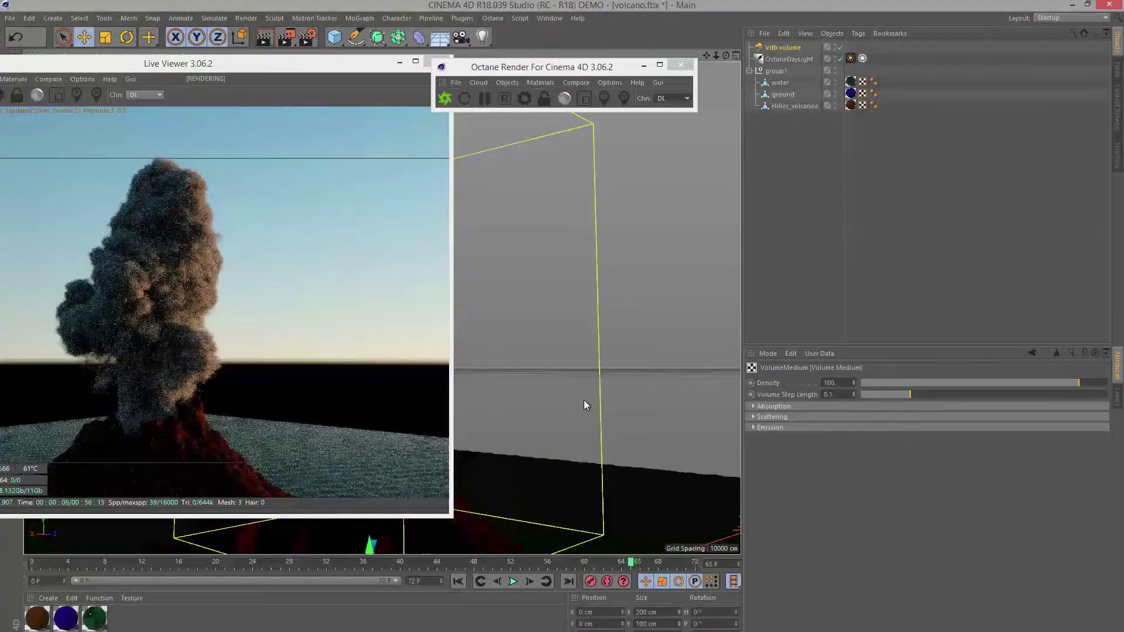
Expand Absorption and Scattering and try a darker, redder absorption colour.
left_click(754, 407)
left_click(753, 490)
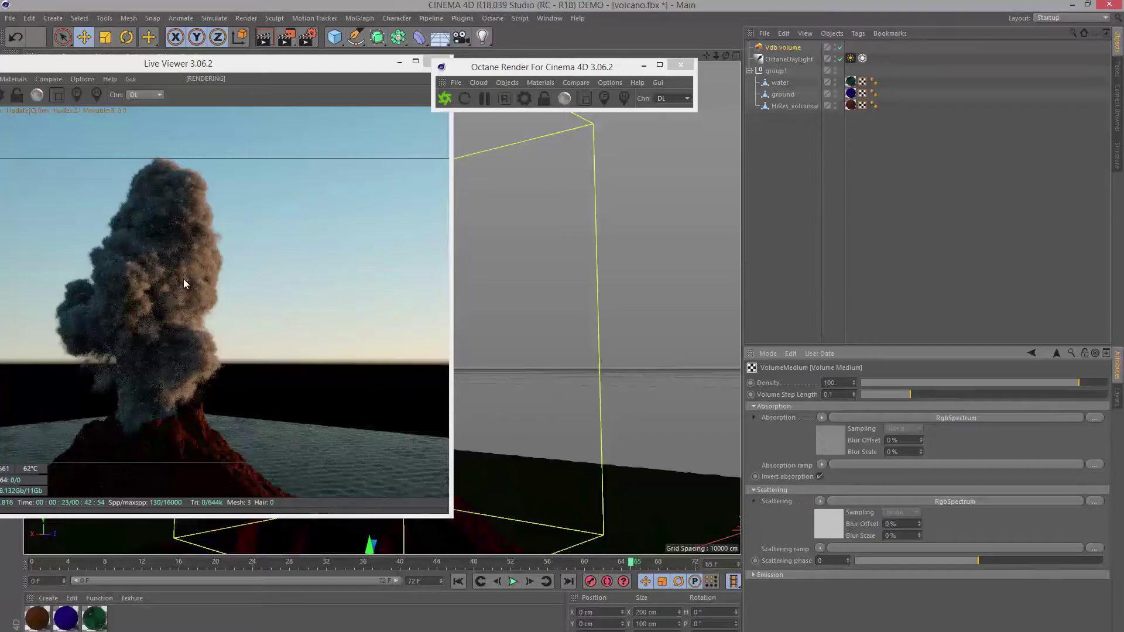
left_click(831, 434)
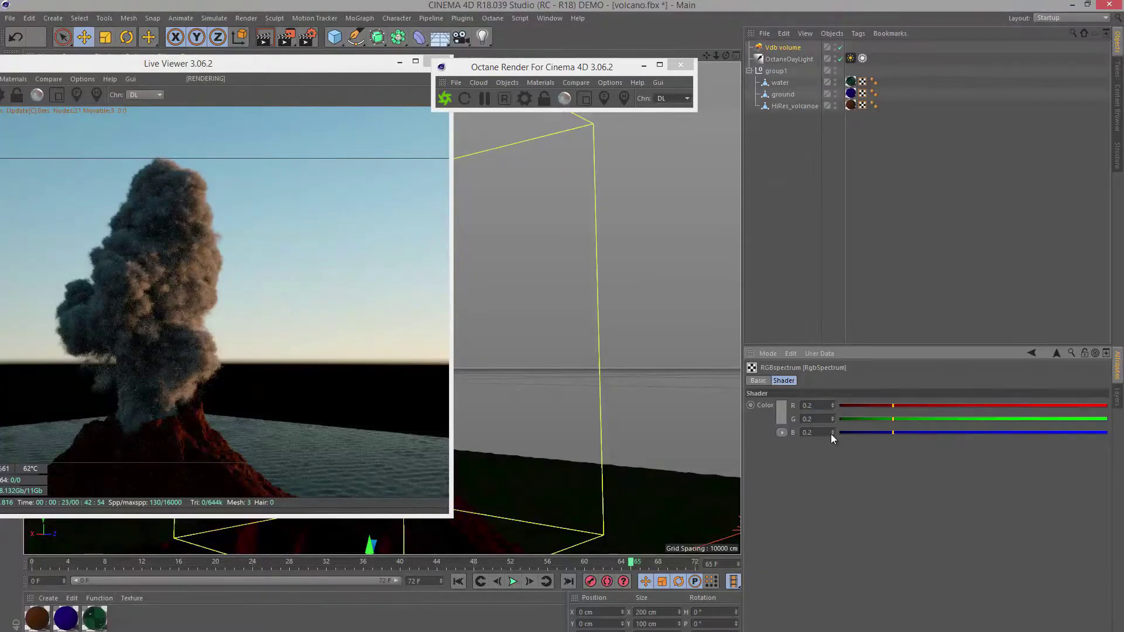
left_click(781, 413)
left_click_drag(762, 443, 753, 443)
left_click(761, 454)
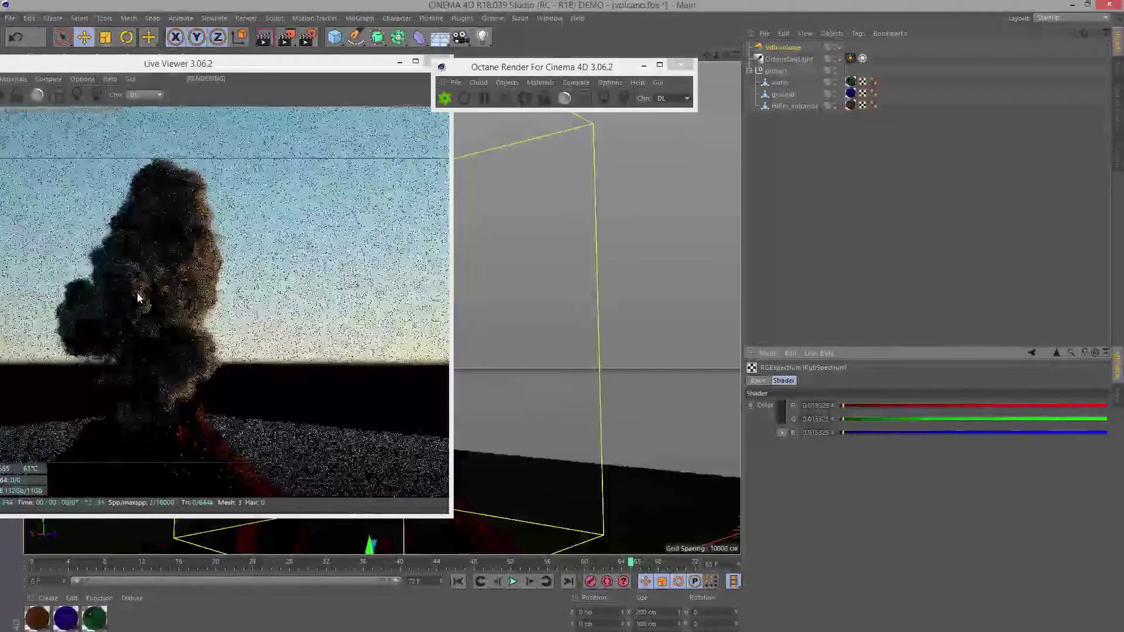
left_click_drag(884, 405, 1053, 419)
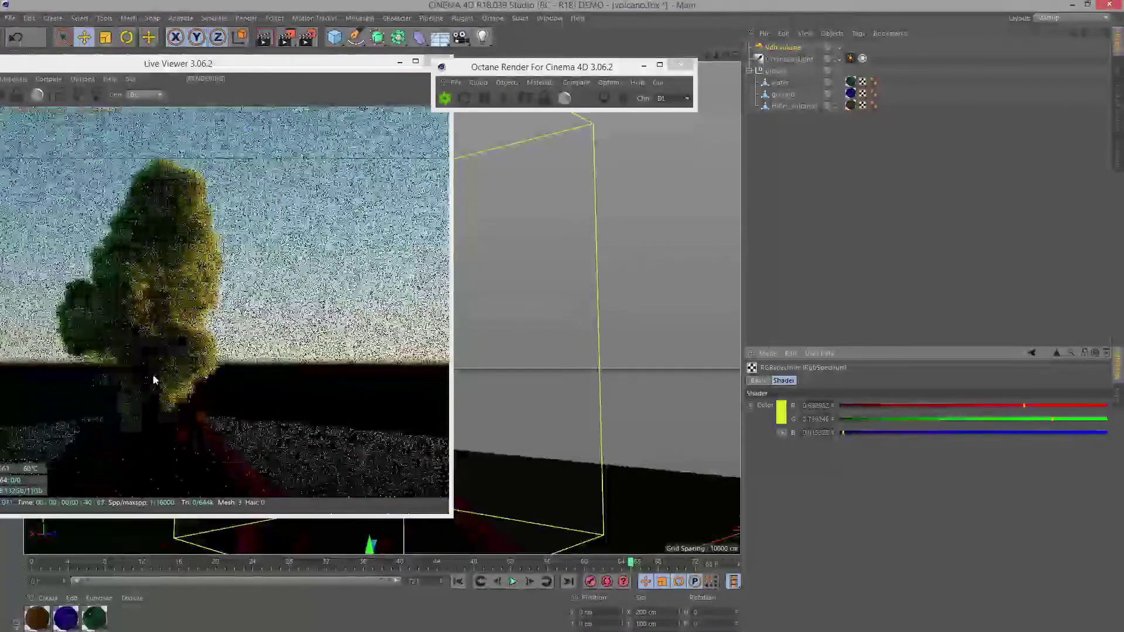
Make the absorption colour a neutral light grey with 0% saturation.
left_click(785, 410)
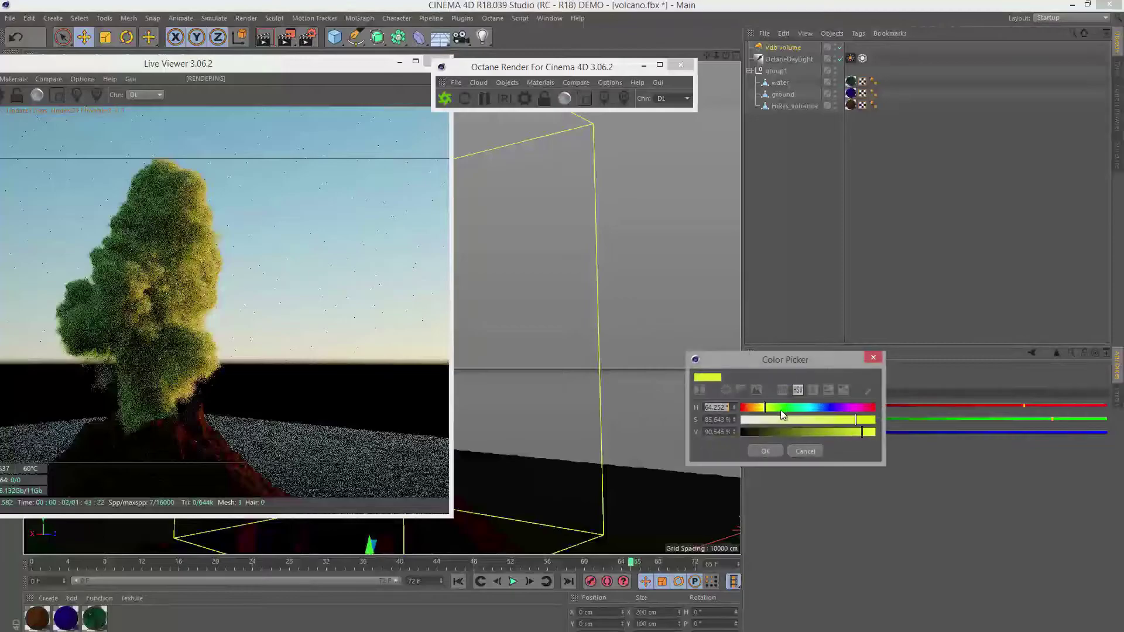
left_click(772, 432)
left_click(761, 419)
left_click(849, 432)
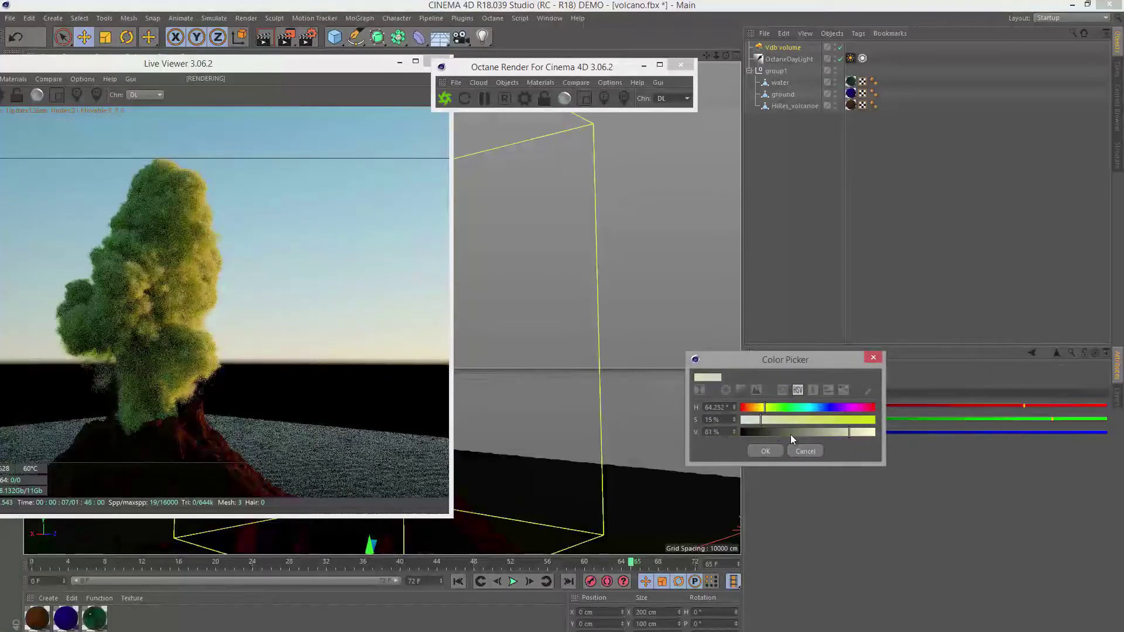
left_click_drag(761, 419, 727, 421)
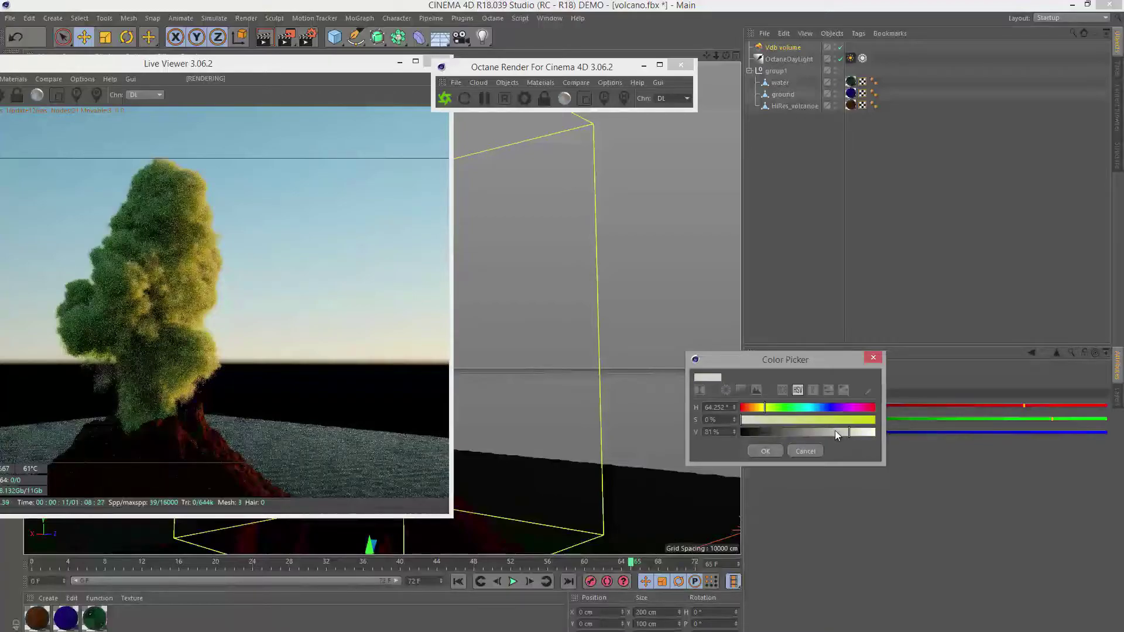
left_click(766, 450)
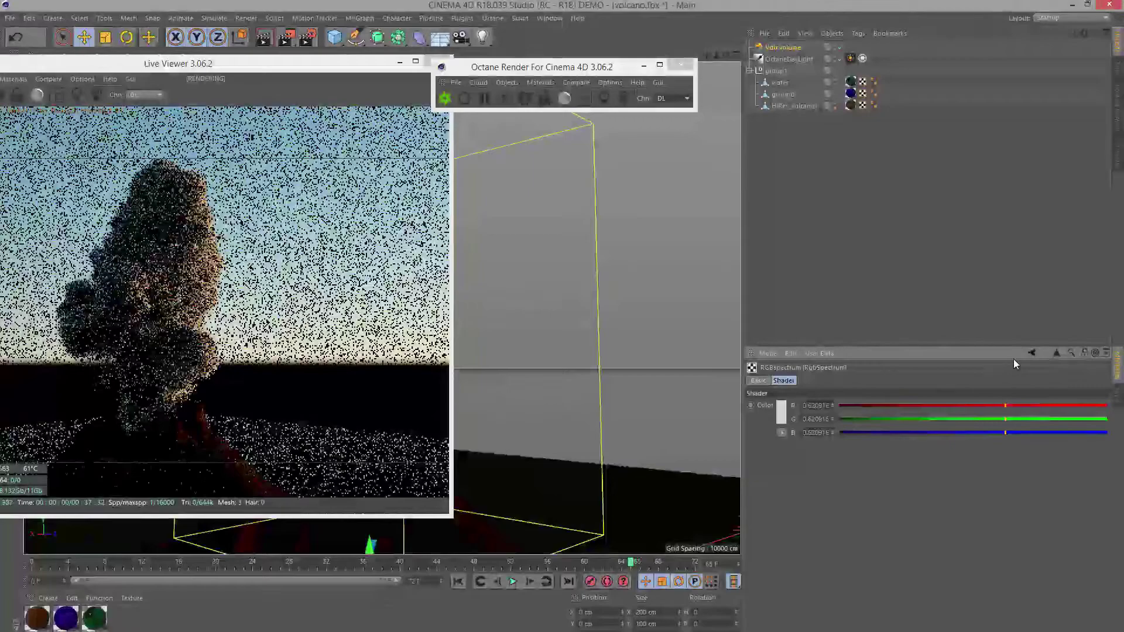
Open the Scattering colour and try near-white, then near-black shades.
left_click(1031, 353)
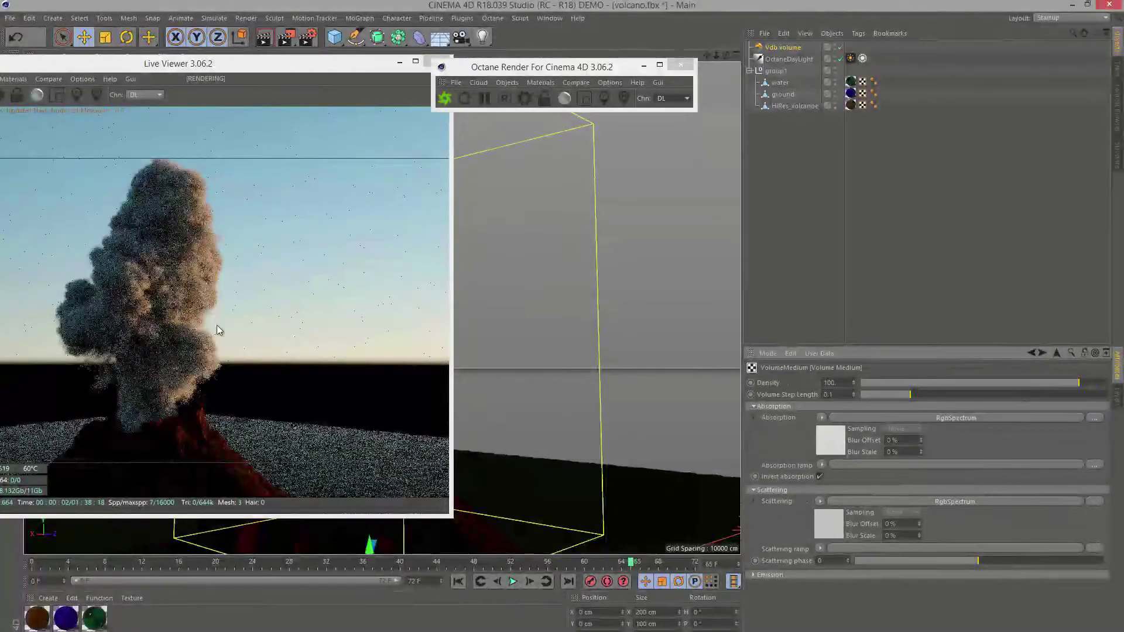
left_click(834, 526)
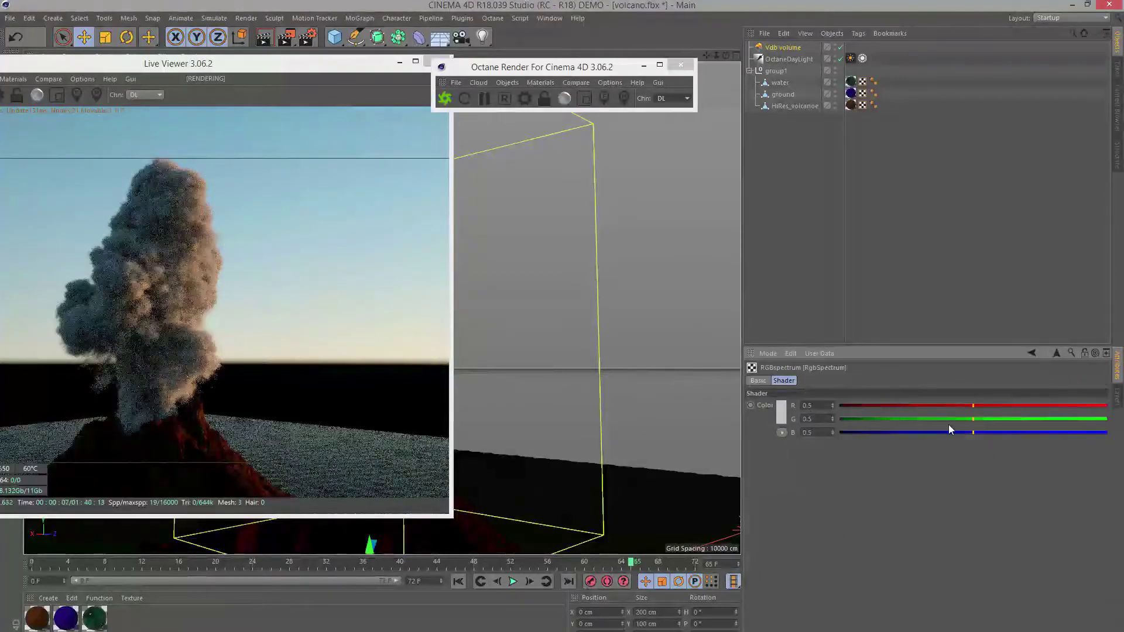
left_click(781, 411)
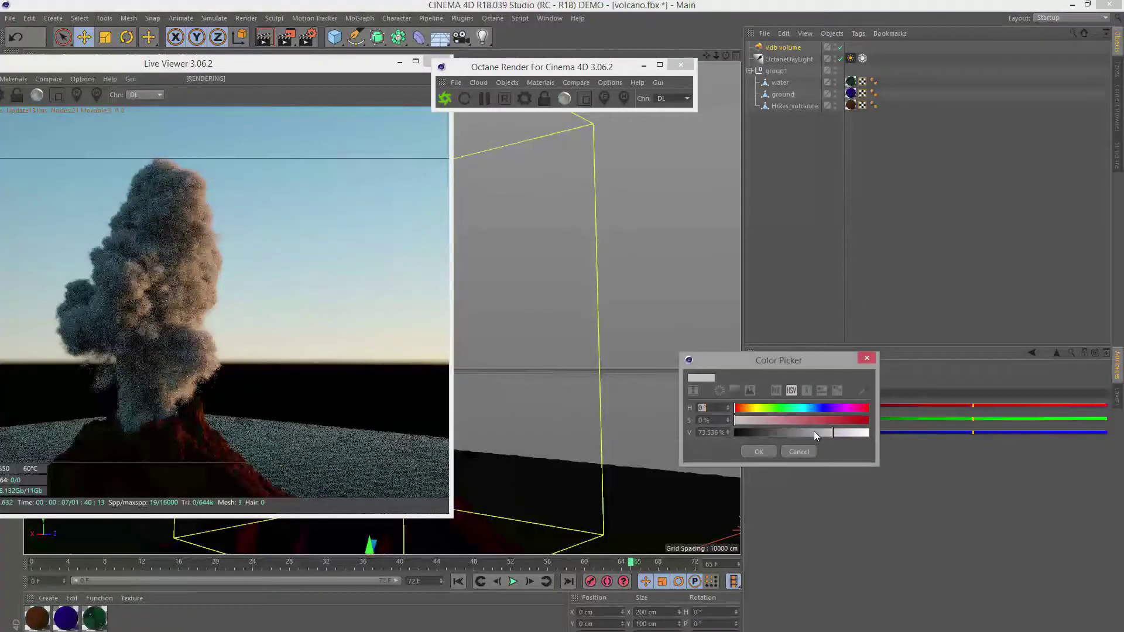
left_click_drag(815, 432, 864, 447)
left_click(765, 451)
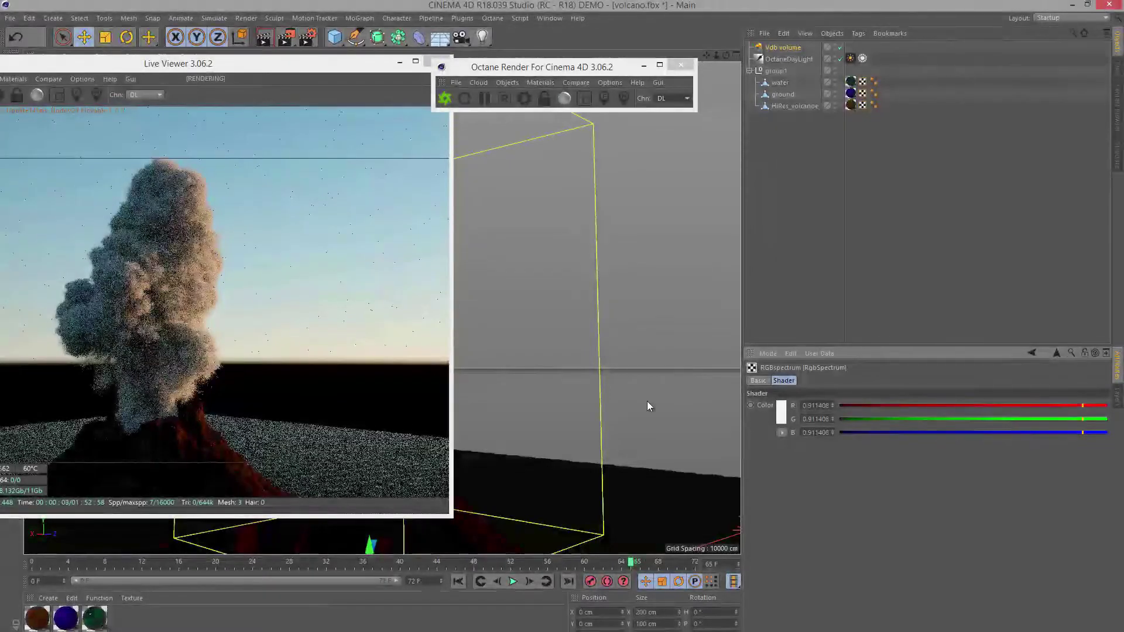
left_click(781, 417)
left_click_drag(796, 437, 743, 440)
left_click(760, 458)
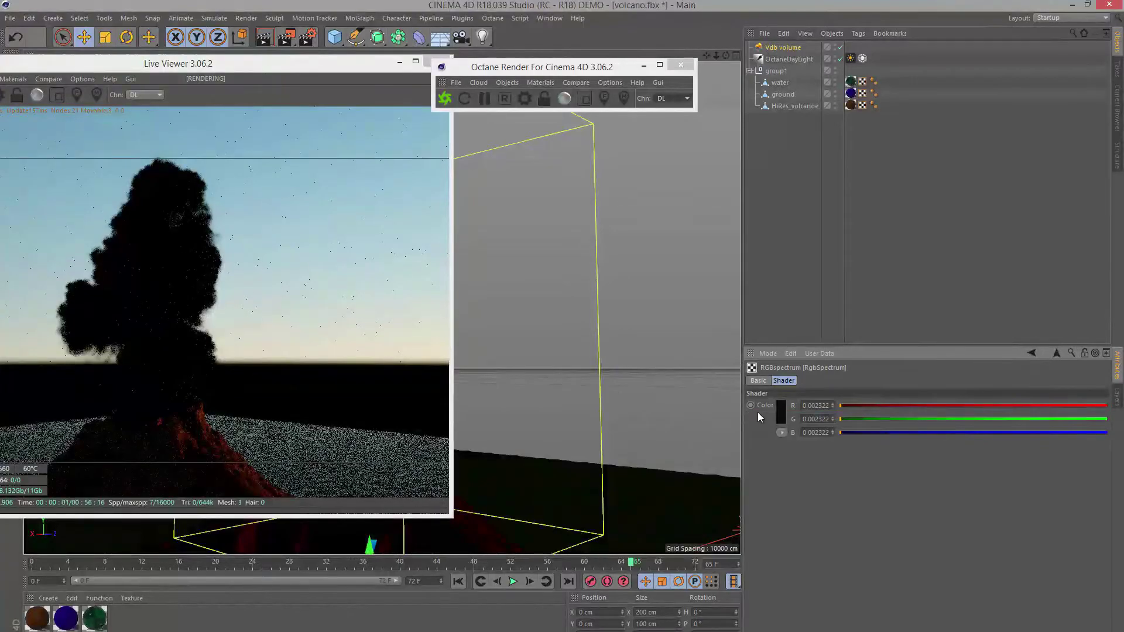
Settle the scattering colour on a pale, untinted near-white and return to VolumeMedium.
left_click(781, 416)
left_click_drag(797, 444, 867, 426)
left_click(760, 455)
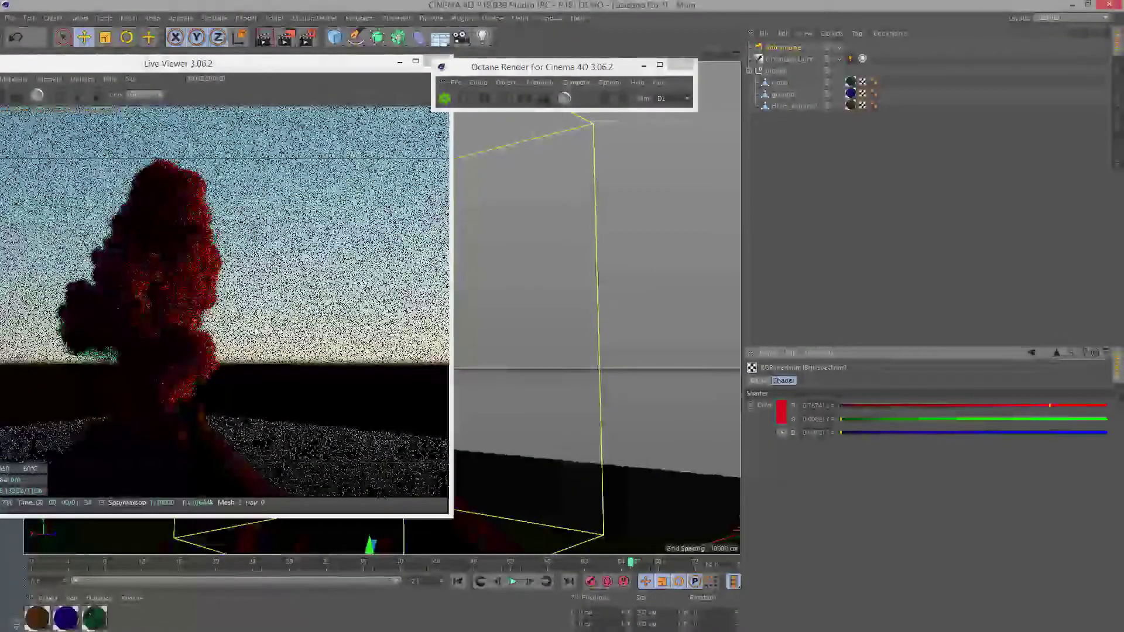
left_click(779, 413)
left_click_drag(776, 421, 726, 431)
left_click(759, 455)
left_click(1032, 353)
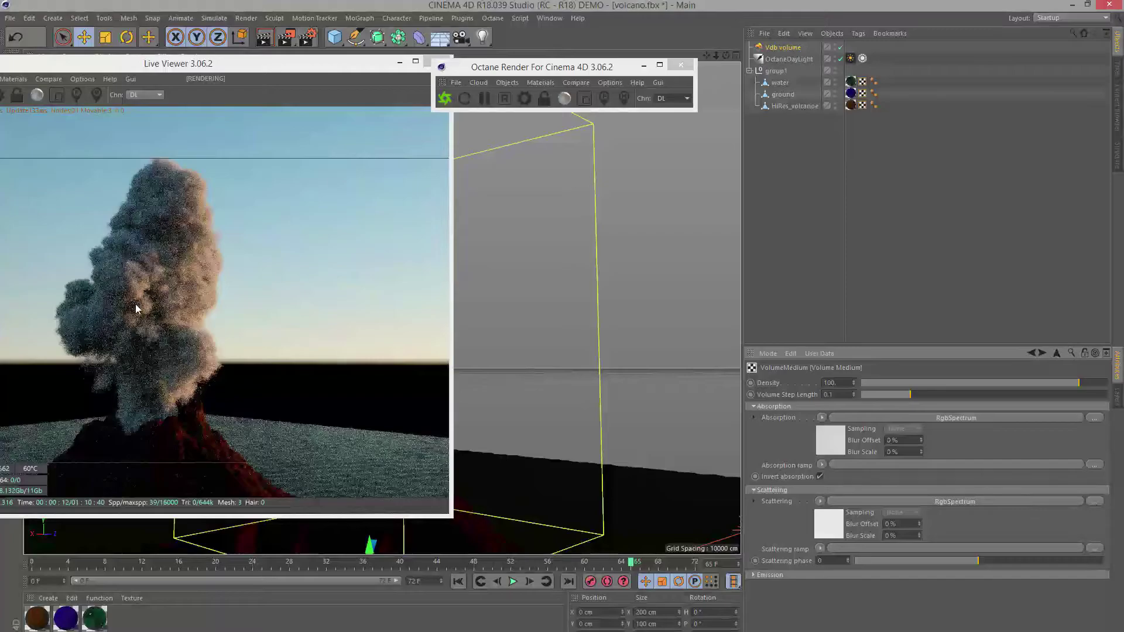
Test scattering phase at about -0.85 and 0.82, then leave it at 0.682464.
left_click_drag(918, 559, 869, 561)
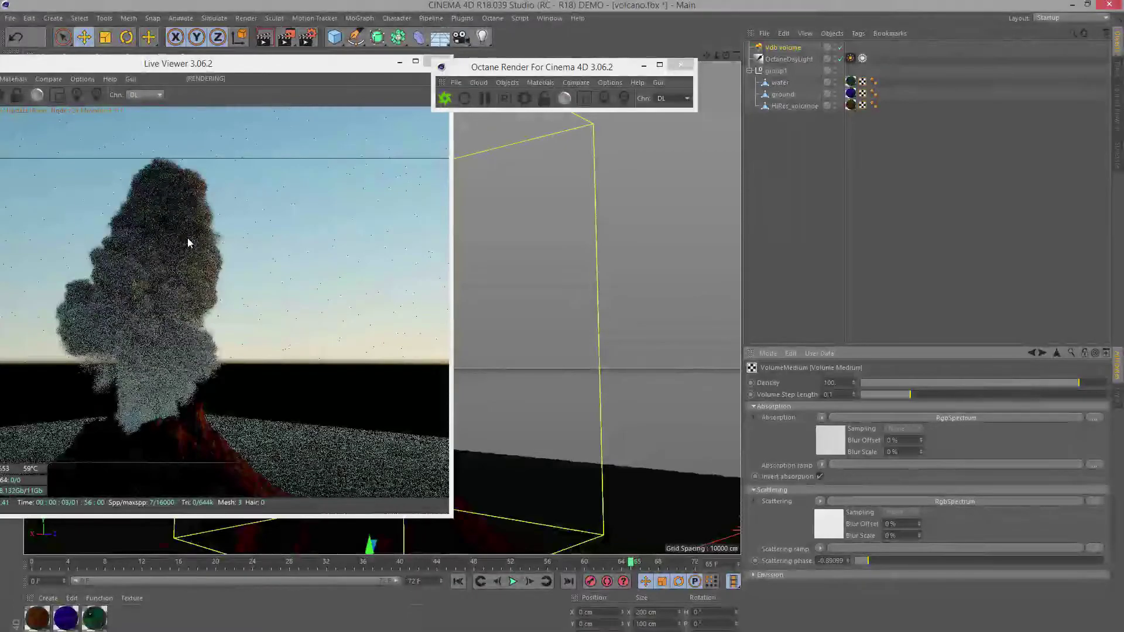
left_click_drag(1008, 562, 1085, 563)
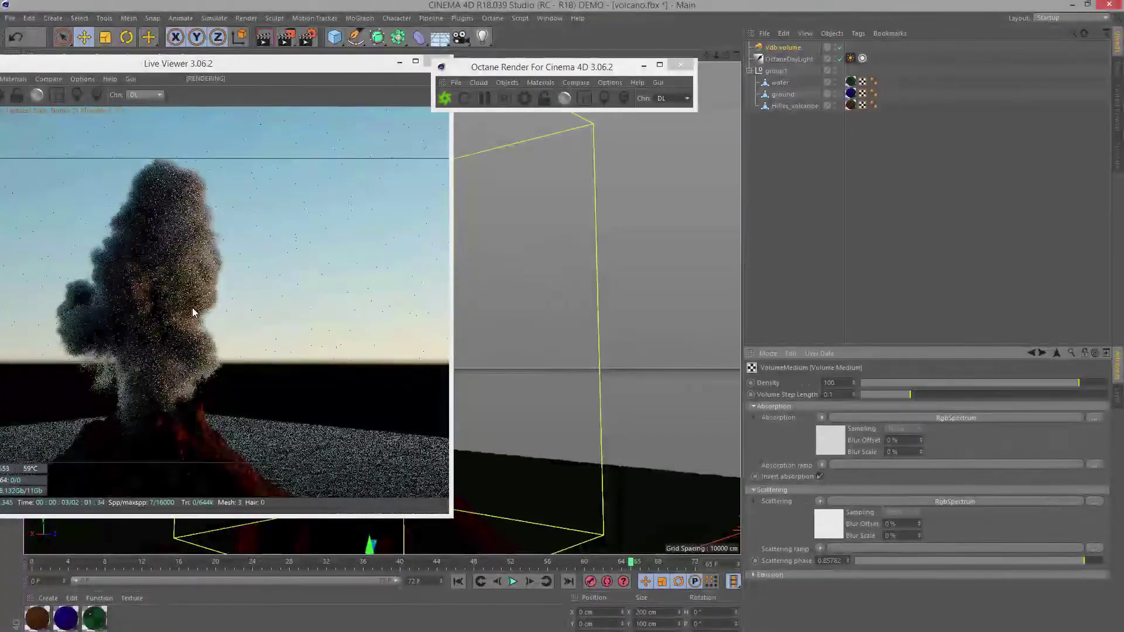
left_click_drag(1074, 560, 1063, 562)
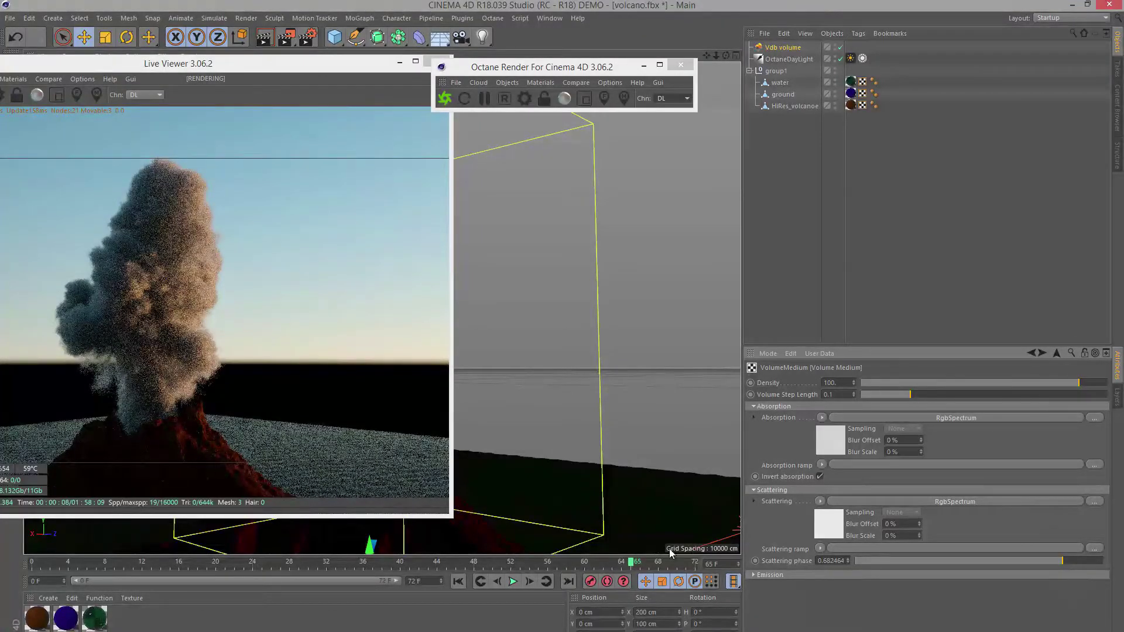
Expand Emission and keep temperature as the Vdb volume's emission grid.
left_click(754, 574)
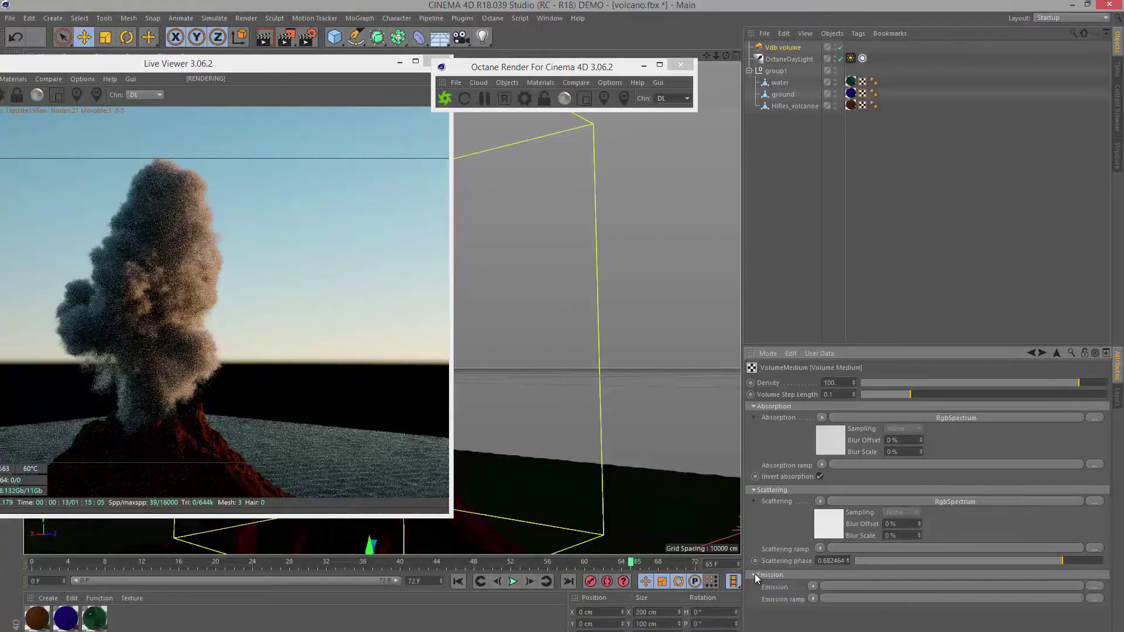
left_click(847, 380)
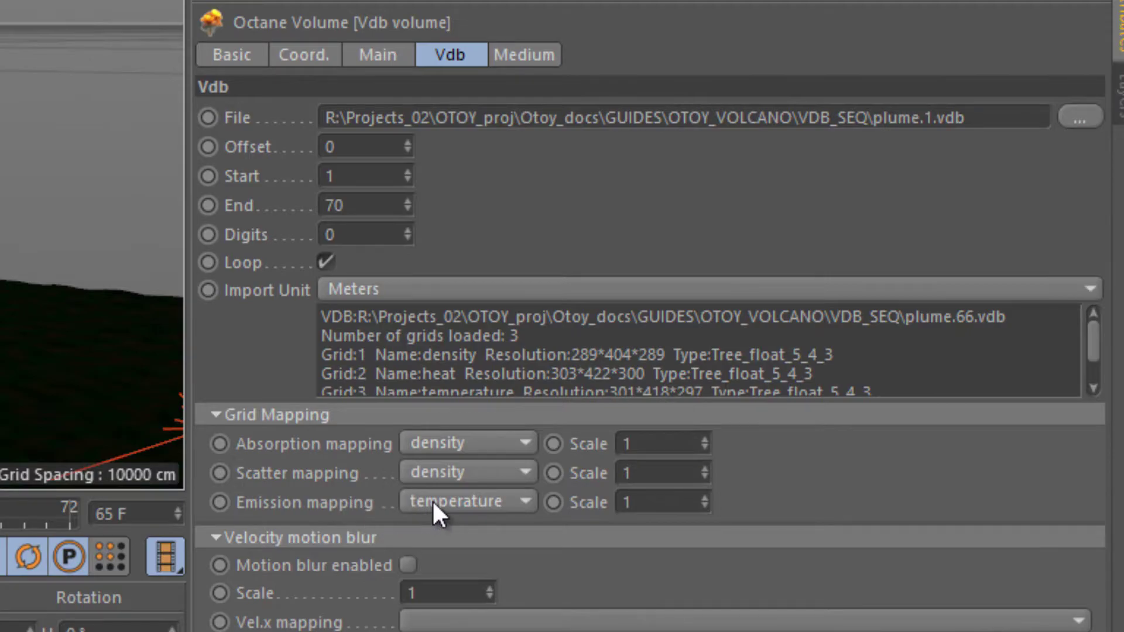
left_click(432, 502)
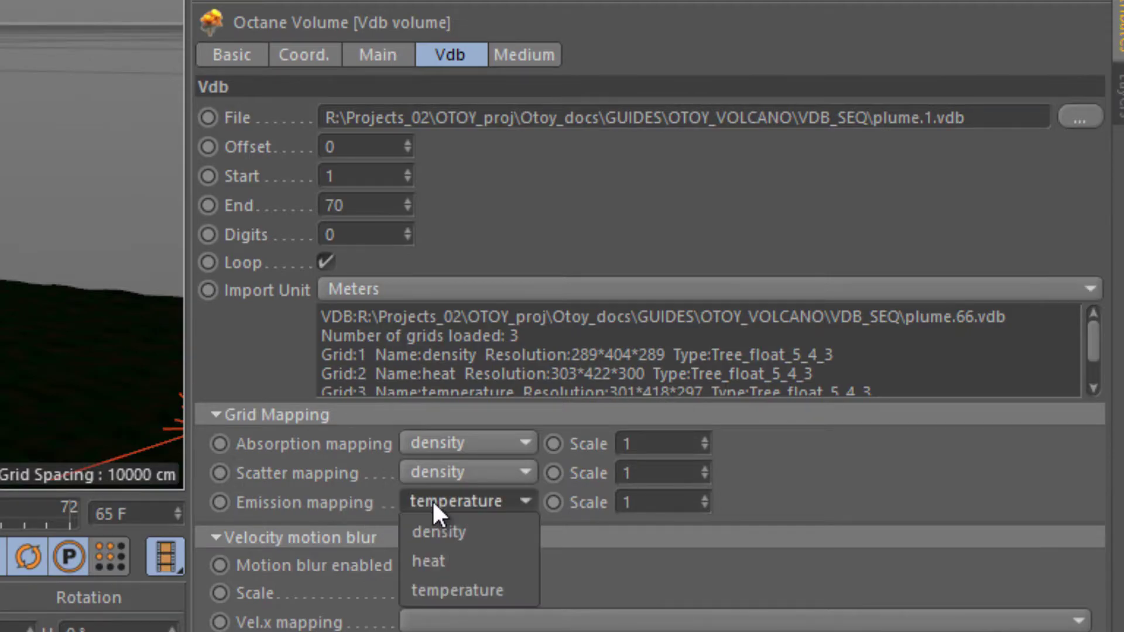
left_click(438, 589)
left_click(522, 55)
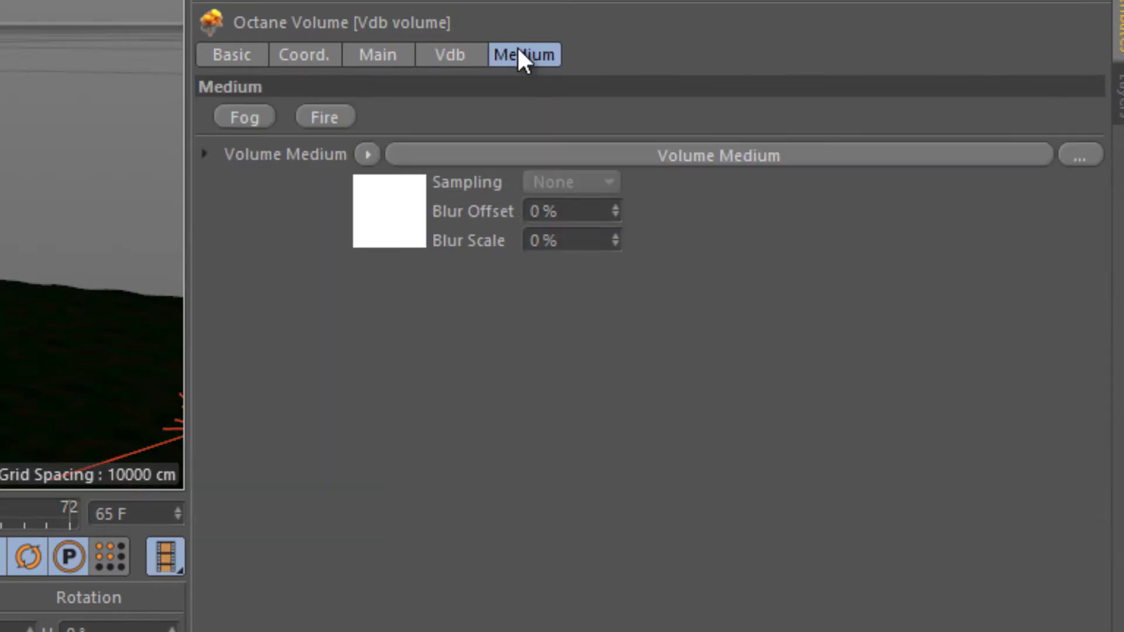
Assign a C4doctane Texture Emission shader to the VolumeMedium's Emission channel.
left_click(525, 156)
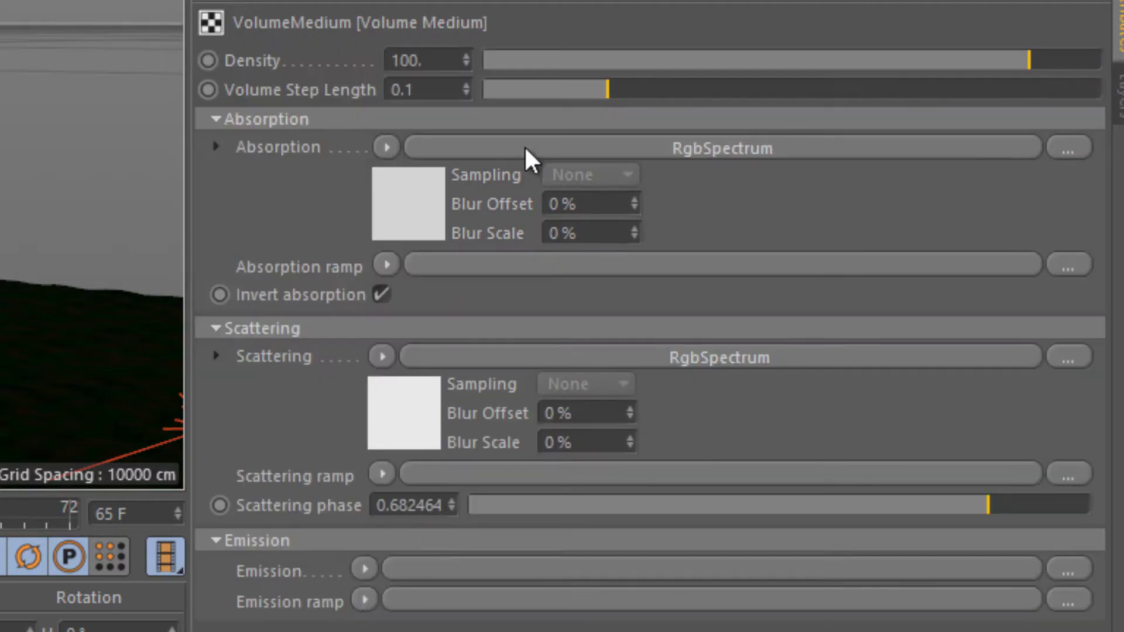
left_click(365, 569)
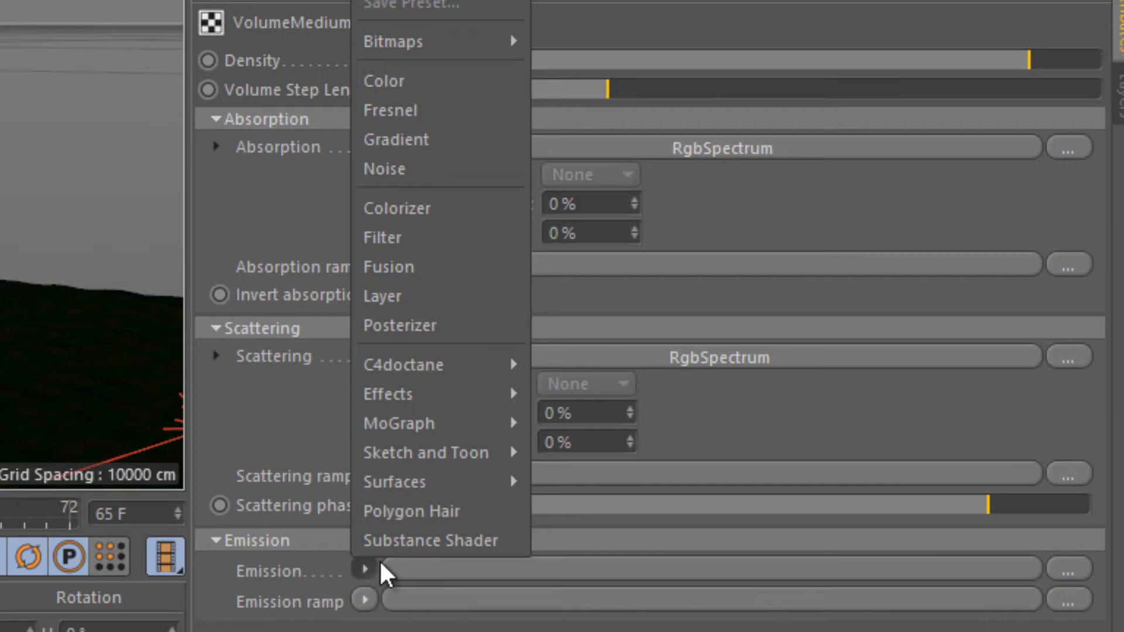
mouse_move(452, 378)
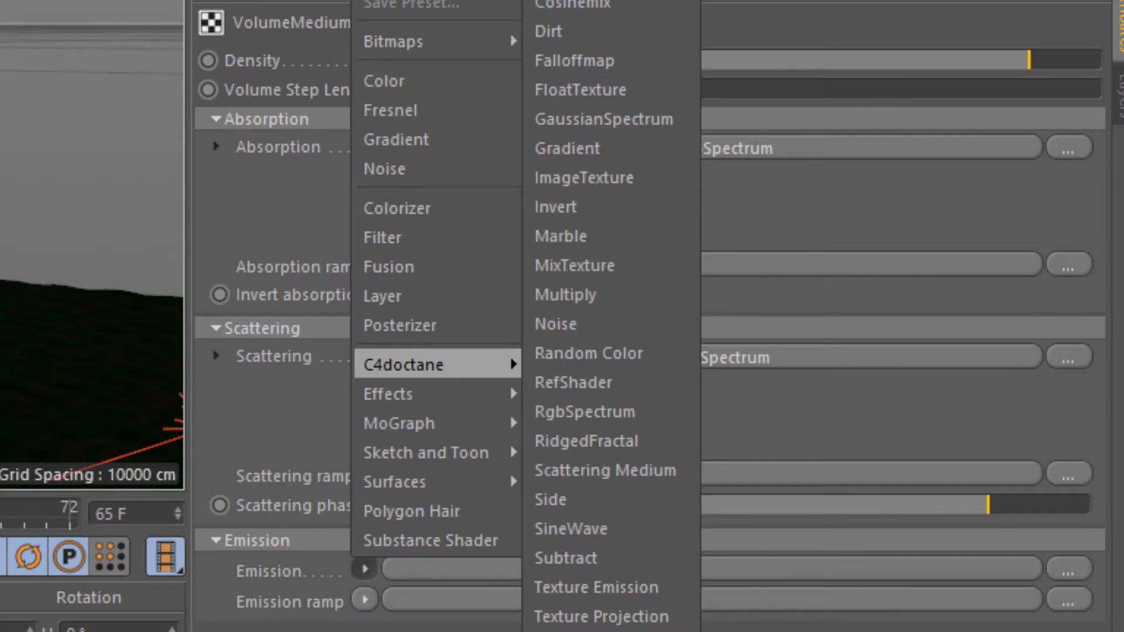
left_click(603, 588)
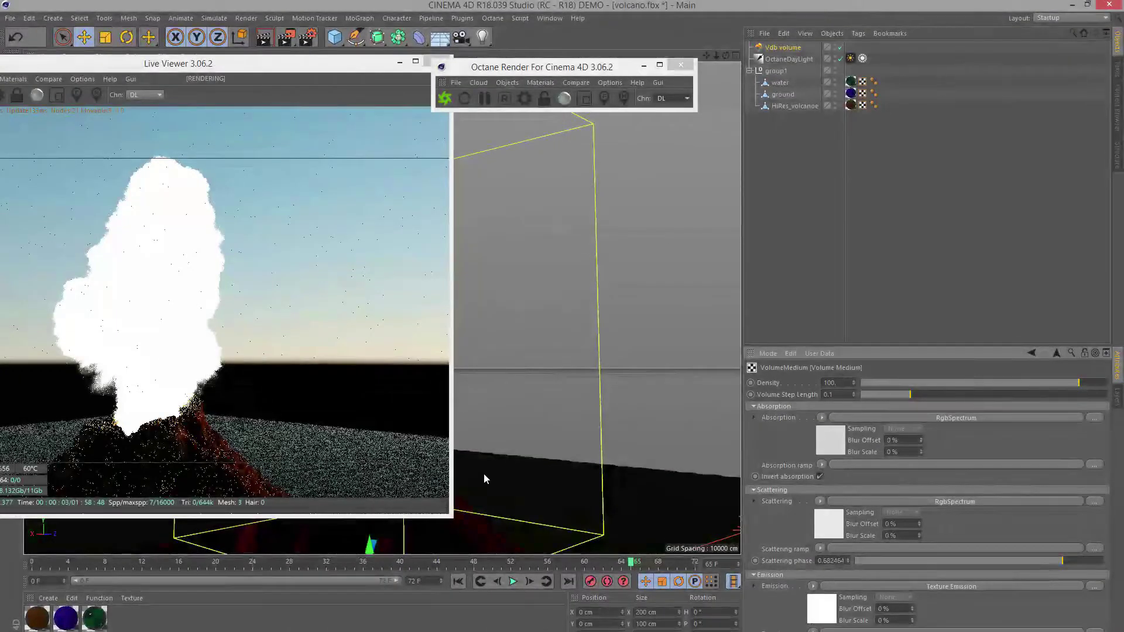
Set the Texture Emission shader's Power to 0.1 after briefly trying 1.
left_click(904, 586)
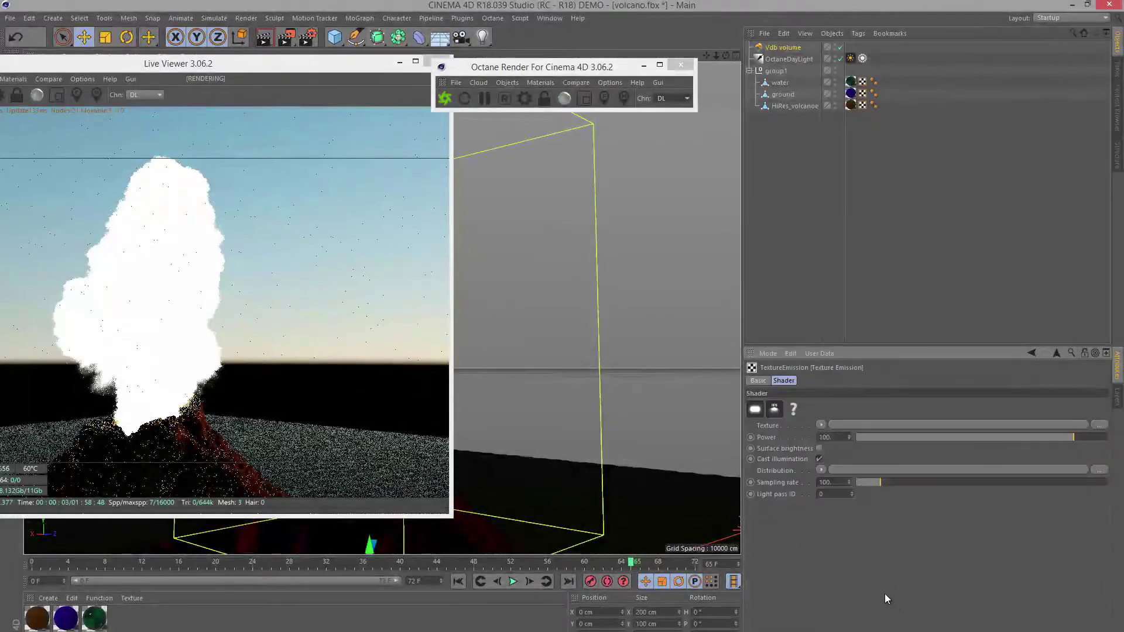
double_click(830, 439)
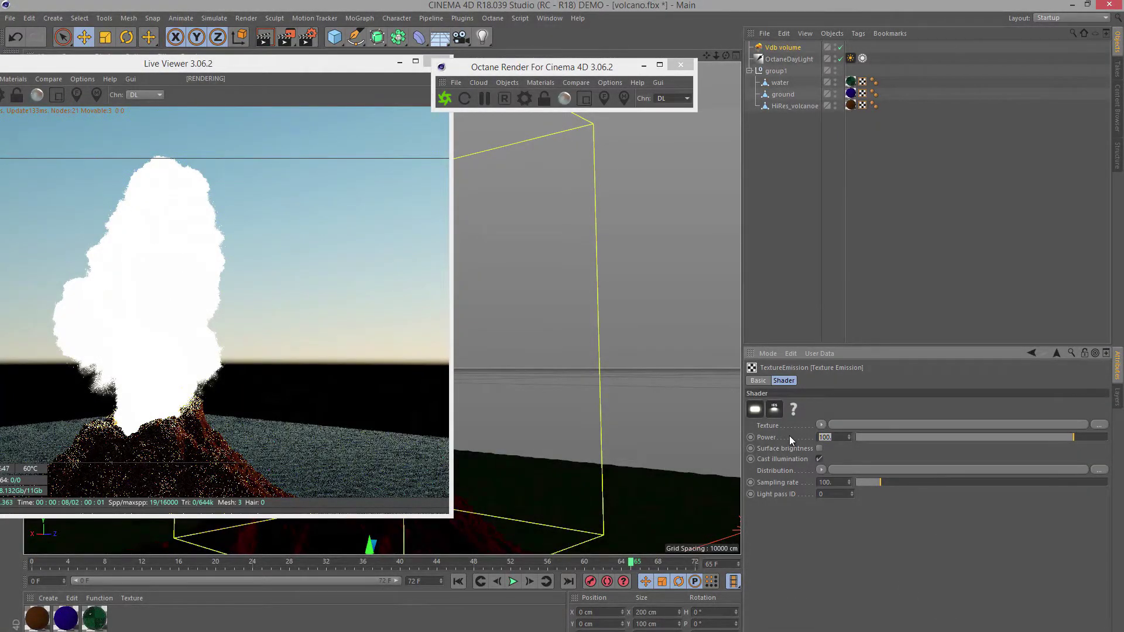
type("1")
key("Return")
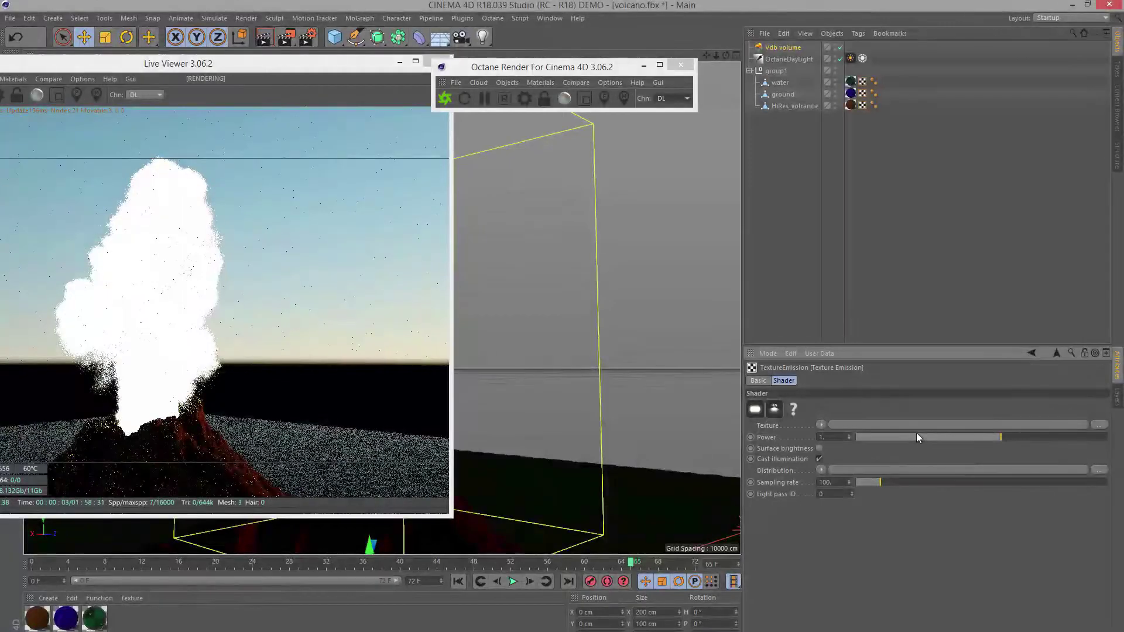
double_click(830, 437)
type("0.1")
key("Return")
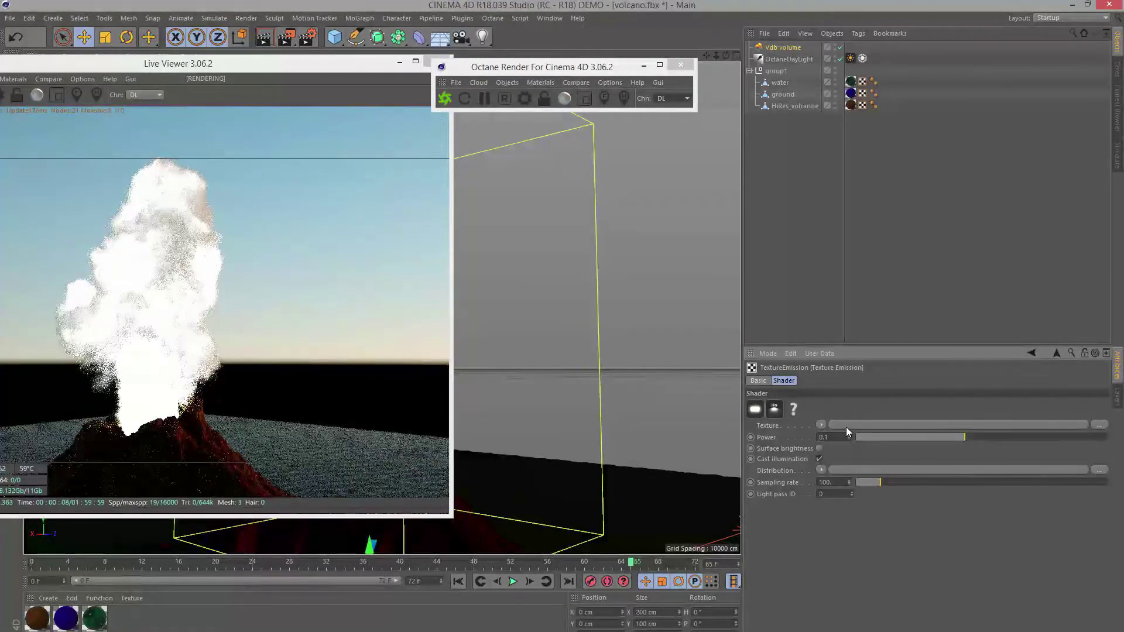
Back in VolumeMedium, load a C4doctane Volume Gradient into the Emission ramp.
left_click(1033, 352)
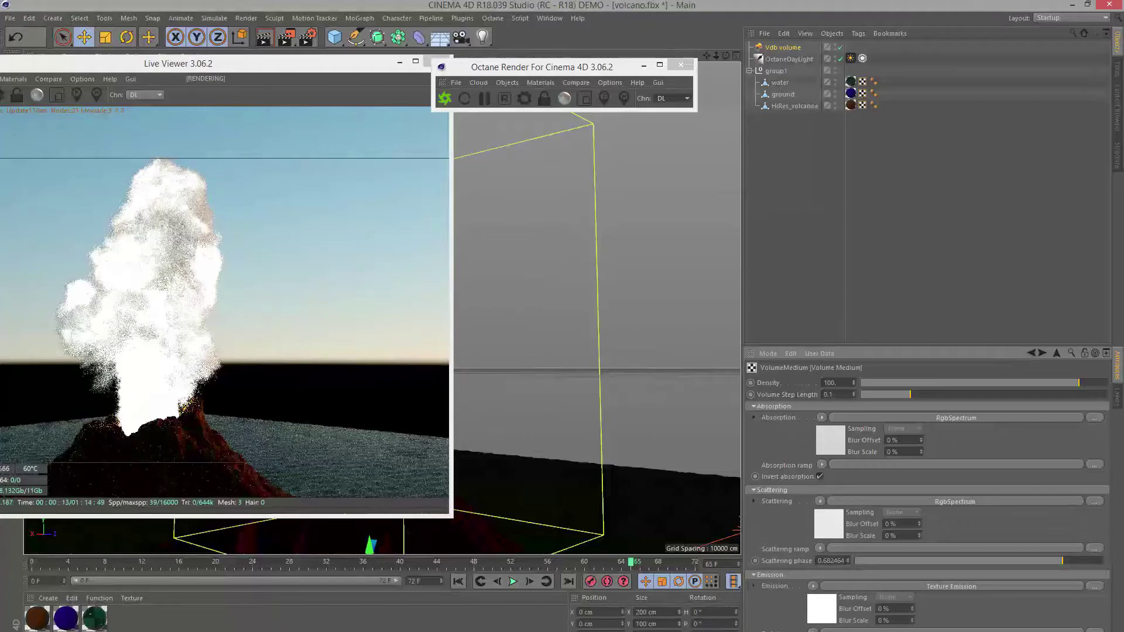
left_click(814, 631)
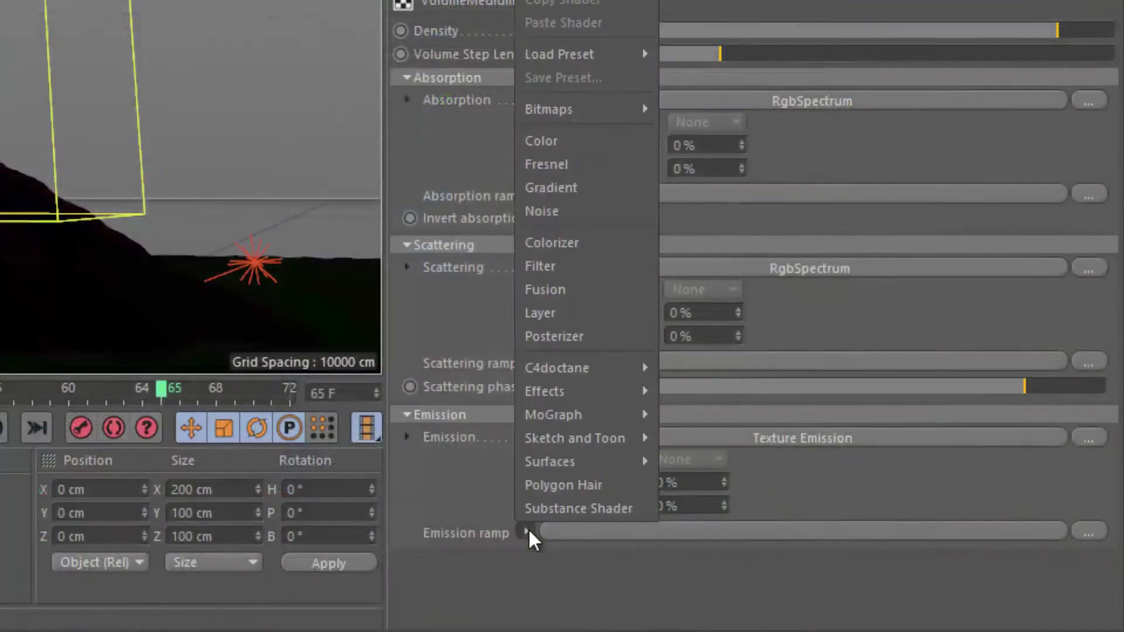
mouse_move(615, 368)
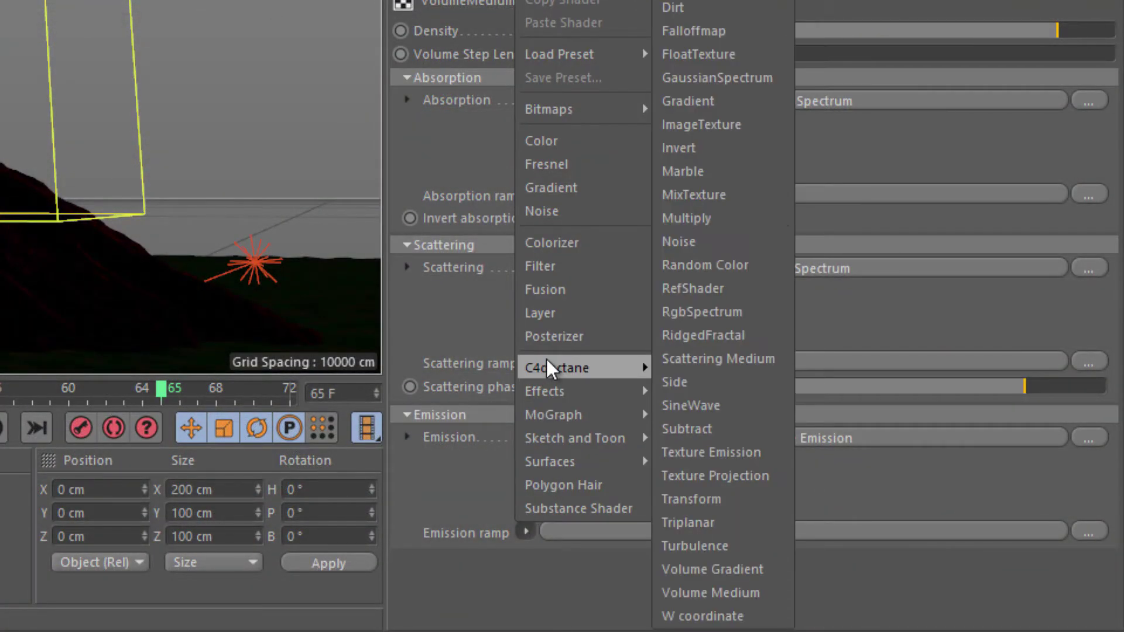
left_click(742, 567)
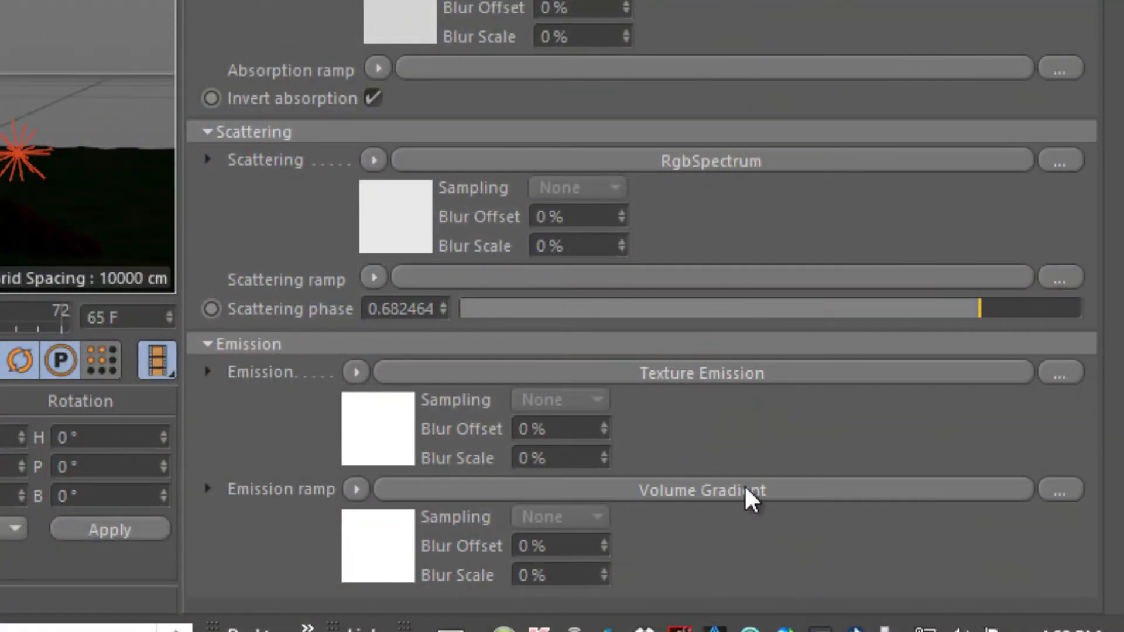
In the Volume Gradient settings, change the white end stop's colour to dark red.
left_click(745, 490)
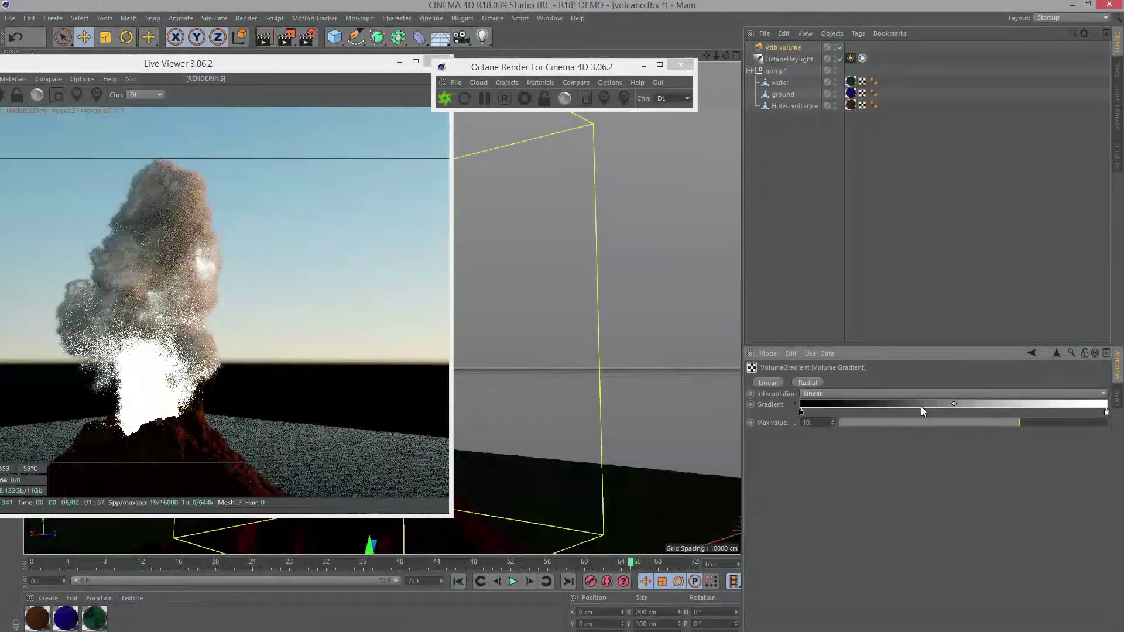
left_click(1106, 413)
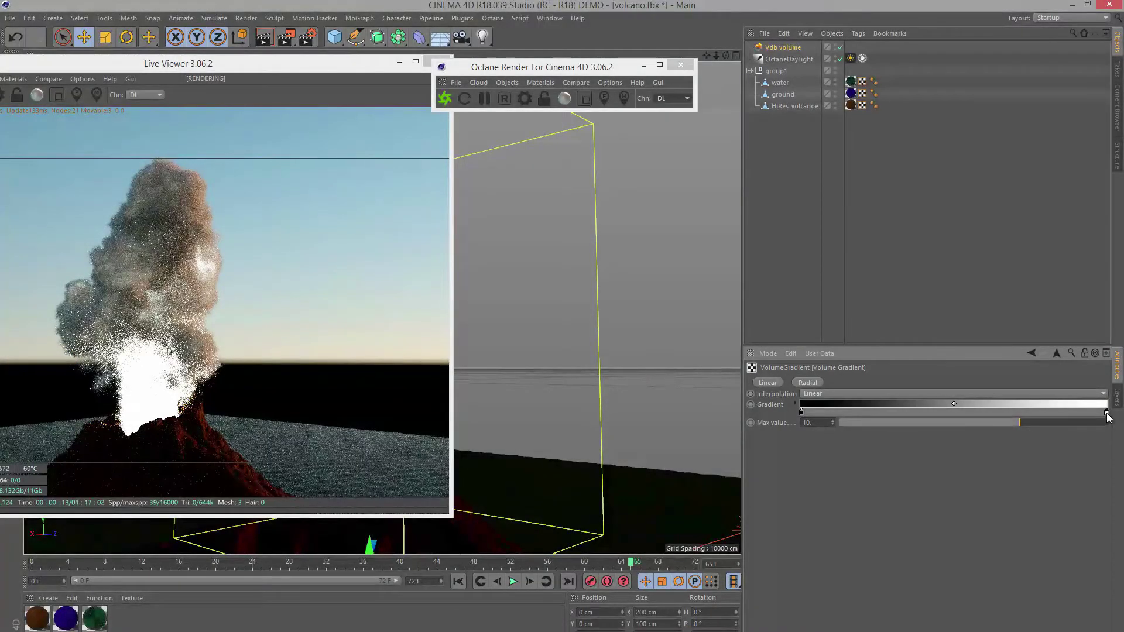
double_click(1106, 413)
left_click_drag(1071, 422, 1017, 434)
left_click(1003, 456)
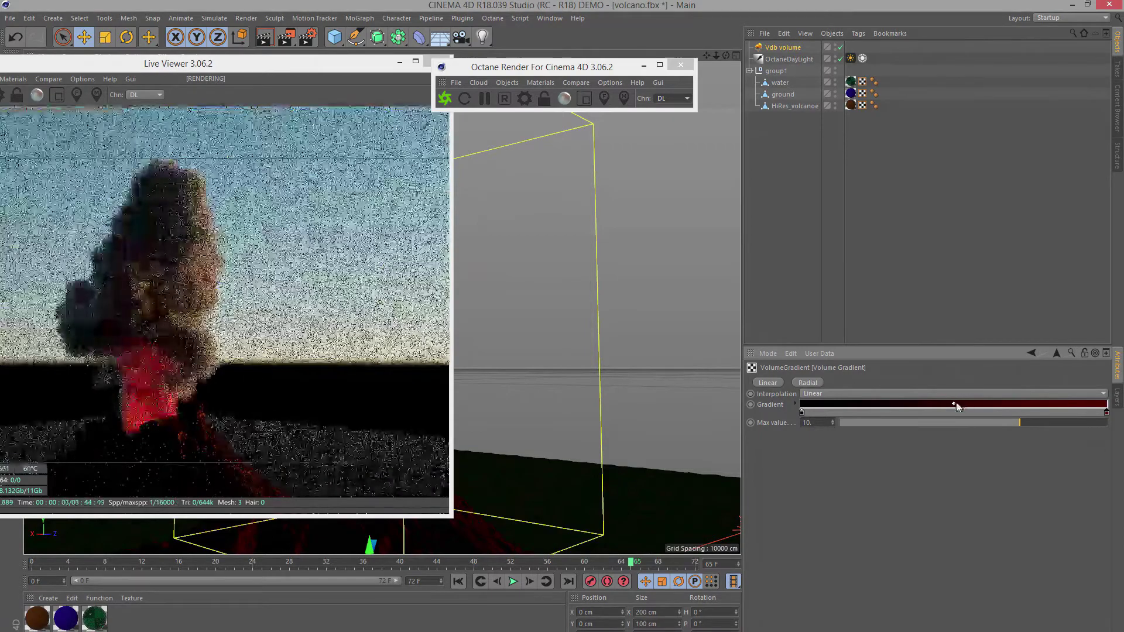
Slide the gradient's midpoint and black stop toward the red end, then ease the red stop inward.
left_click_drag(956, 407, 1070, 412)
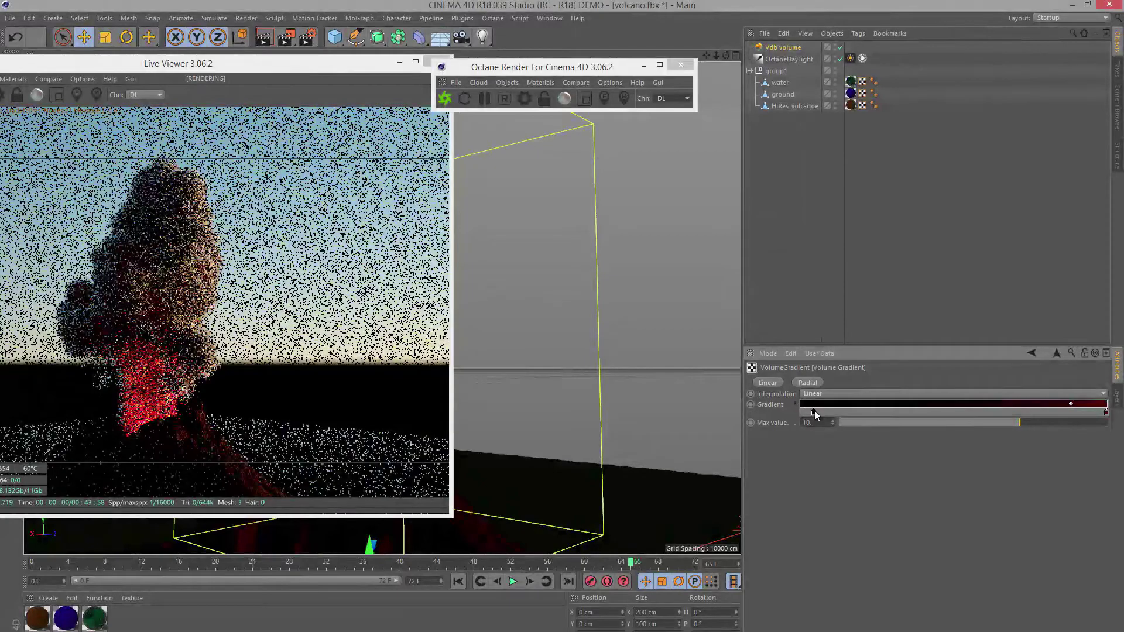
left_click_drag(899, 414, 1005, 417)
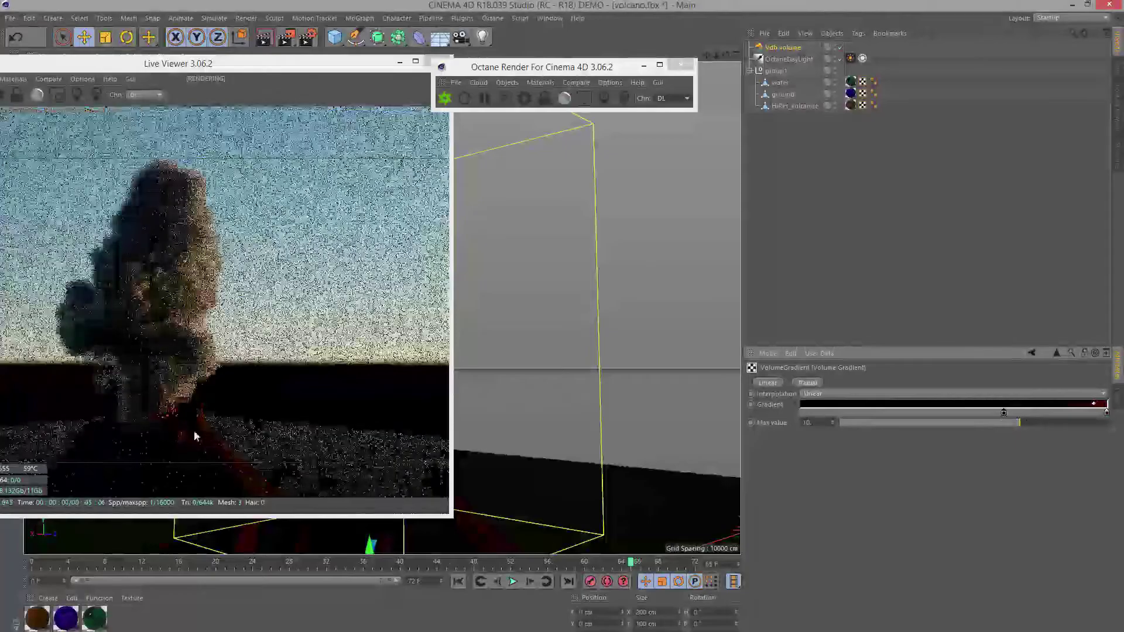
left_click_drag(515, 417, 598, 381, "alt")
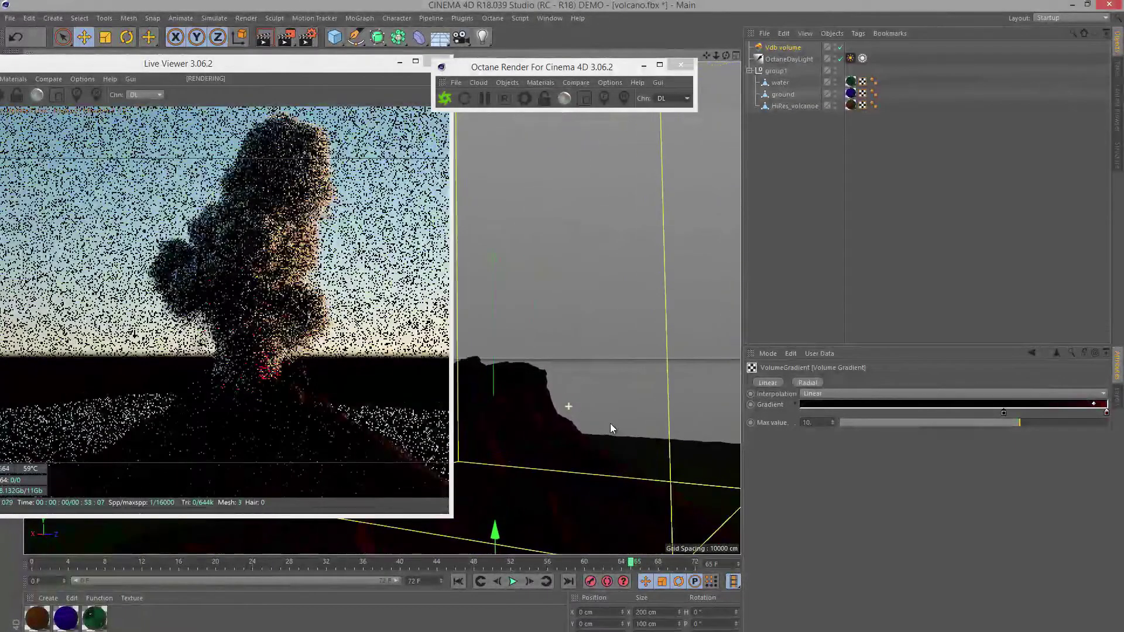
scroll(620, 417, "up", 3)
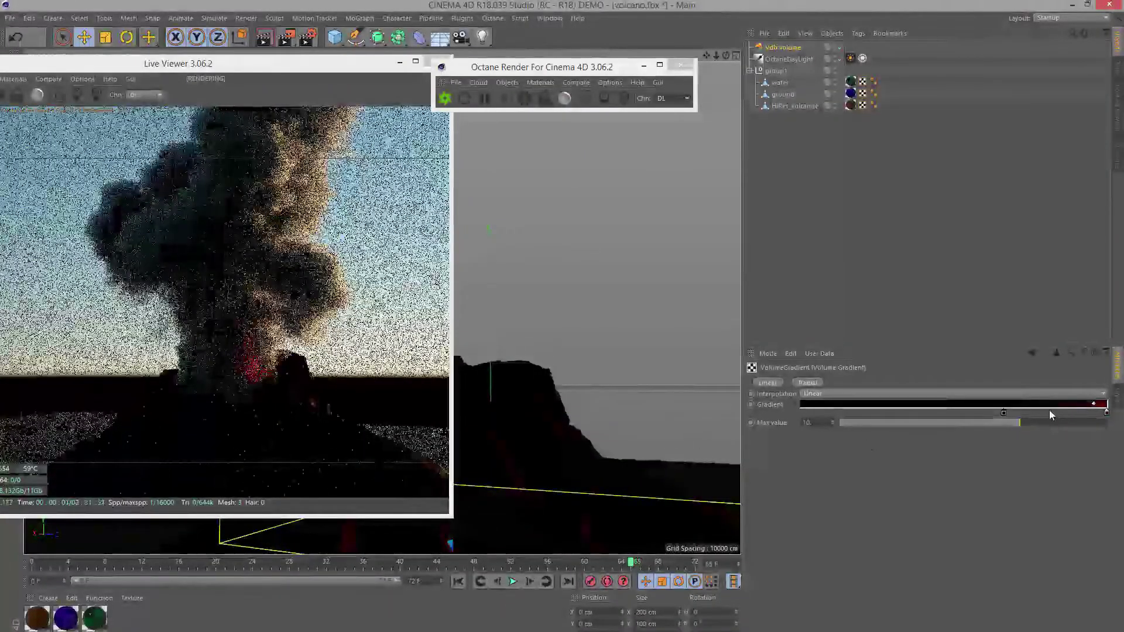
left_click(1094, 405)
left_click_drag(1093, 405, 1080, 411)
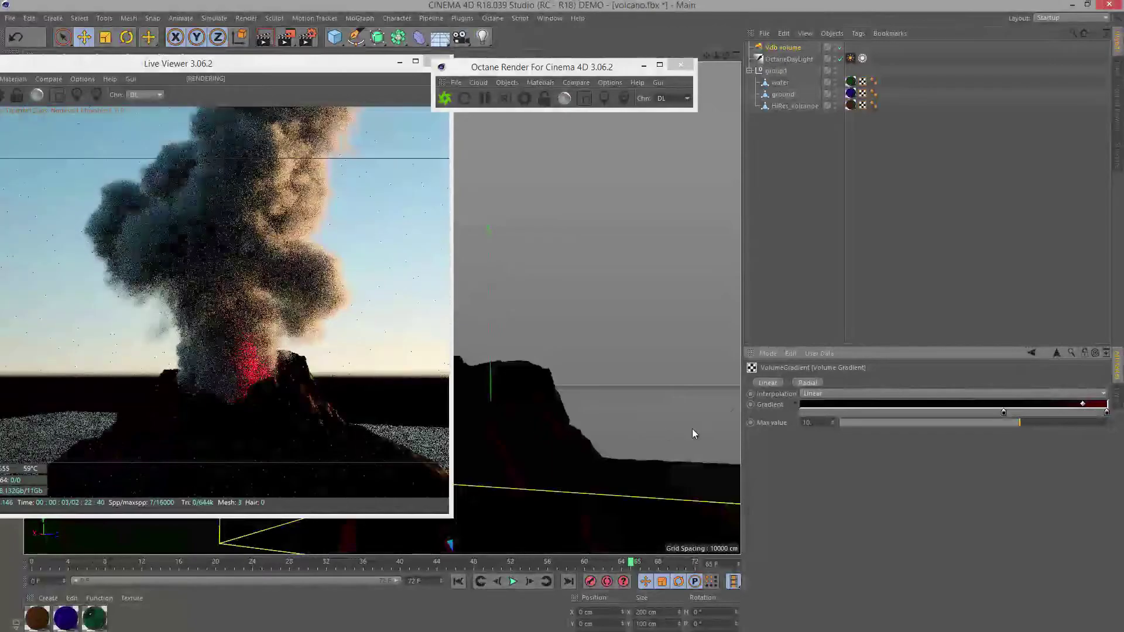
Shift the red end stop's hue to 19° orange-red and nudge the gradient bias toward it.
double_click(1107, 413)
left_click_drag(999, 408, 989, 411)
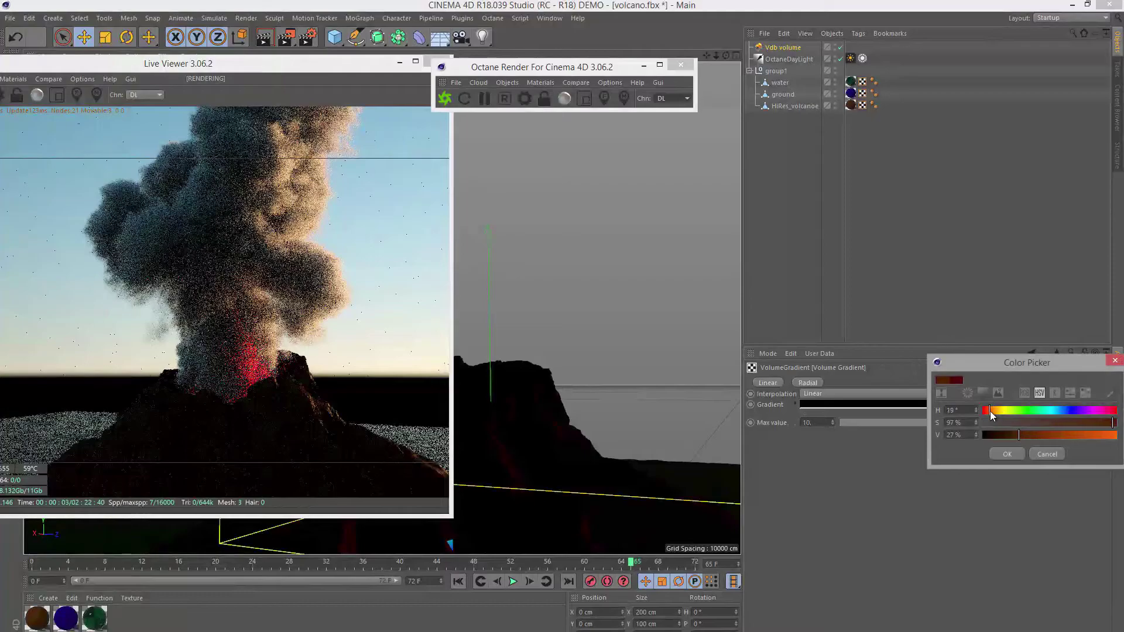
left_click(1007, 454)
left_click_drag(1080, 404, 1088, 404)
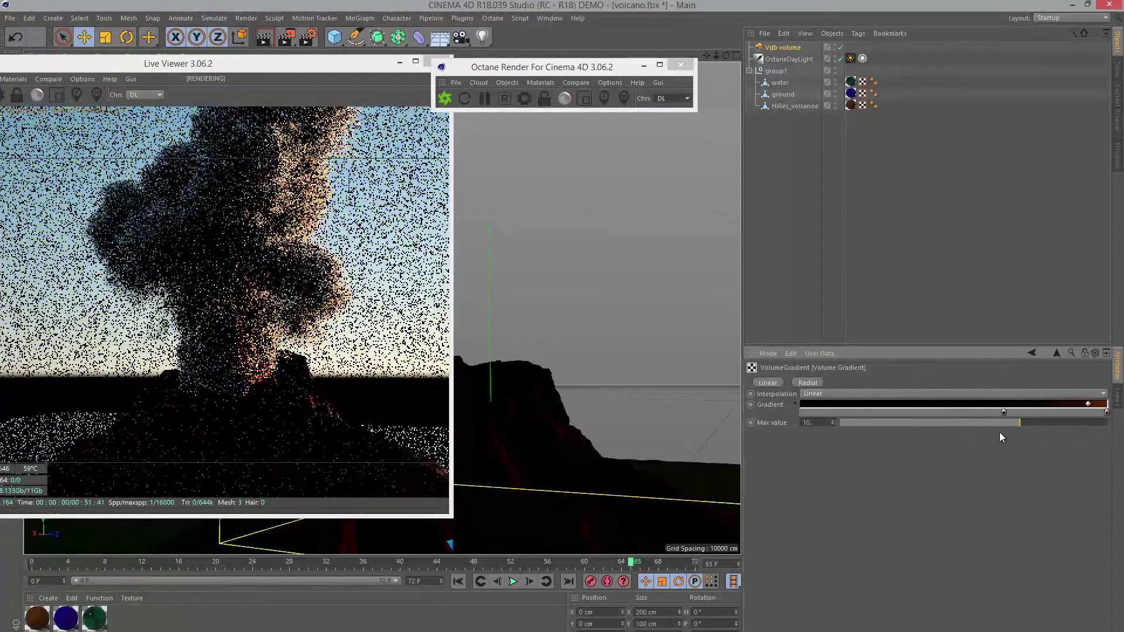
Tune the Volume Gradient's Max value, settling it near 9.
left_click_drag(1016, 424, 940, 427)
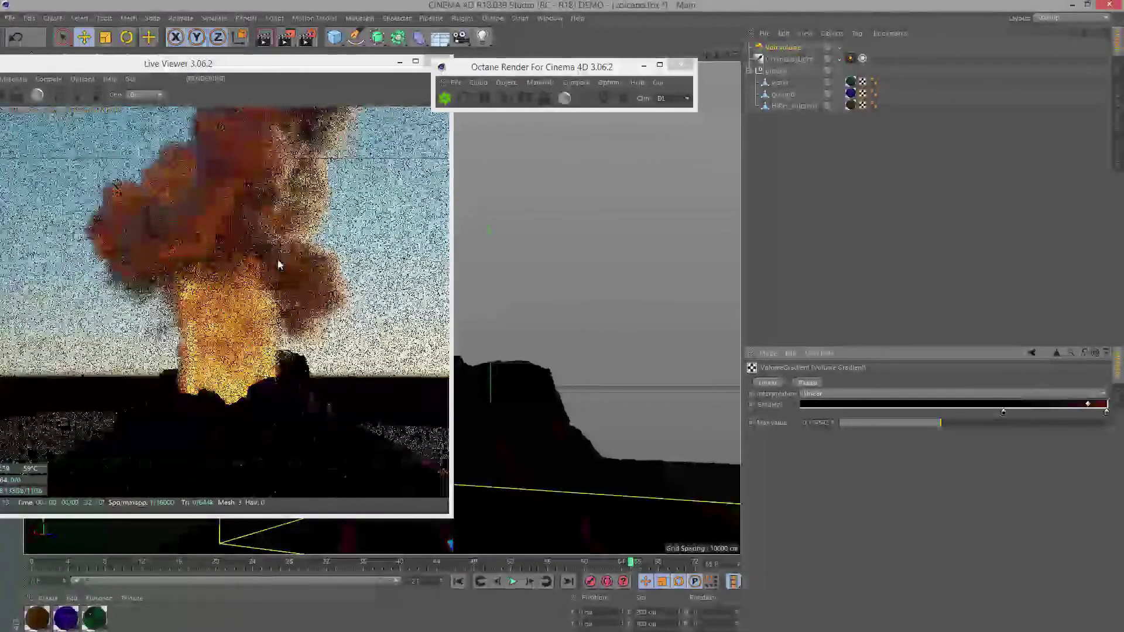
mouse_move(947, 422)
left_mouse_down()
mouse_move(1063, 427)
mouse_move(981, 437)
mouse_move(1021, 430)
left_mouse_up()
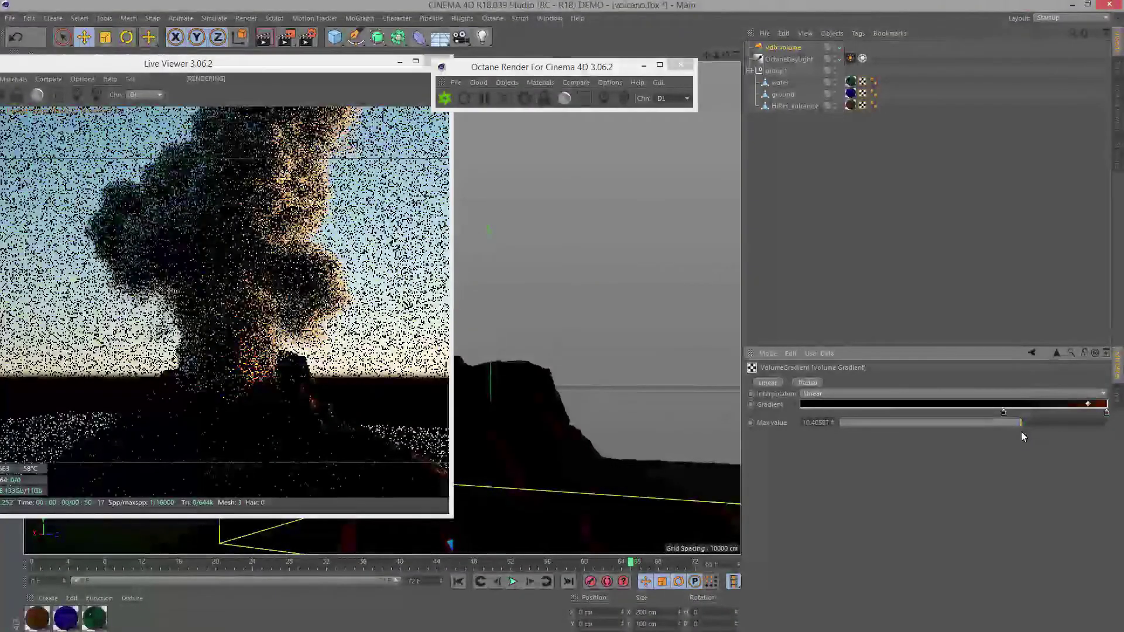
left_click_drag(1019, 423, 1016, 423)
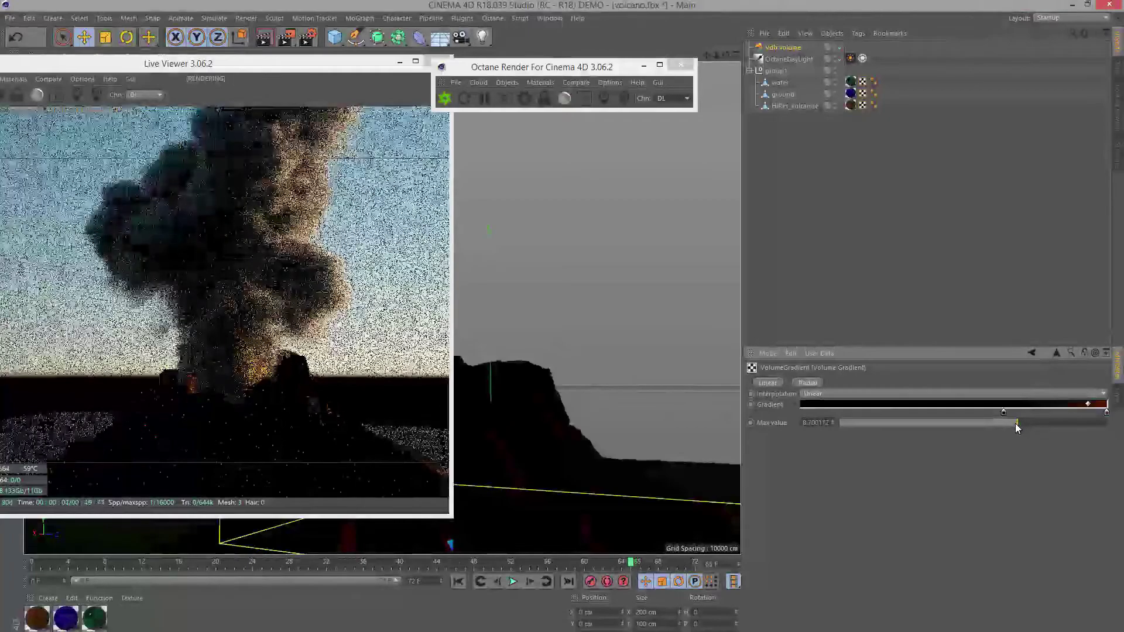